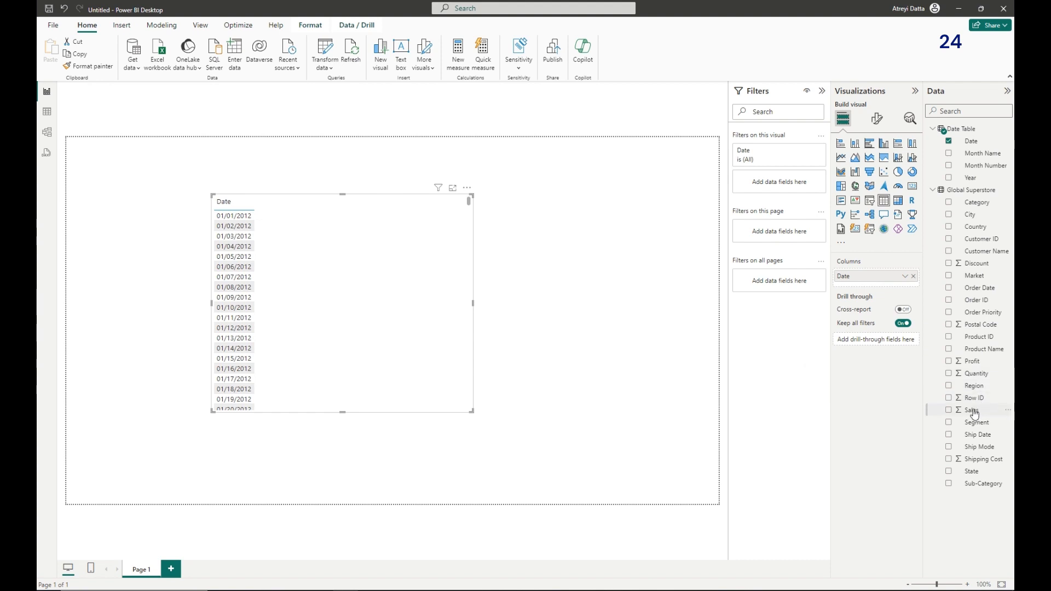
Step: Add the Sales field to the table visual after Date and show Date items with no data
{"action": "left_click_drag", "start_coordinate": [976, 409], "coordinate": [908, 289]}
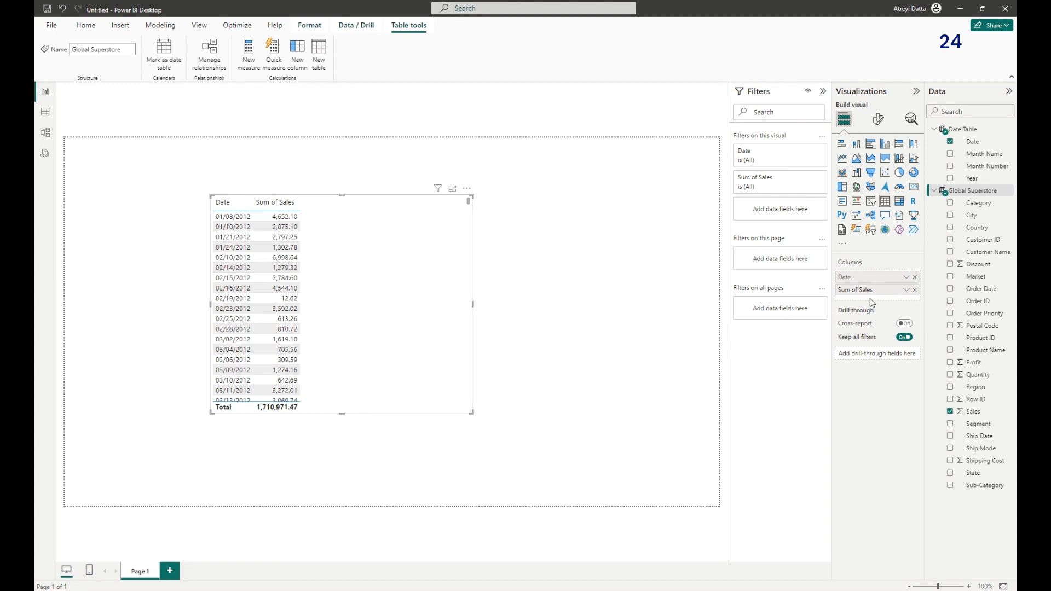
{"action": "left_click", "coordinate": [904, 278]}
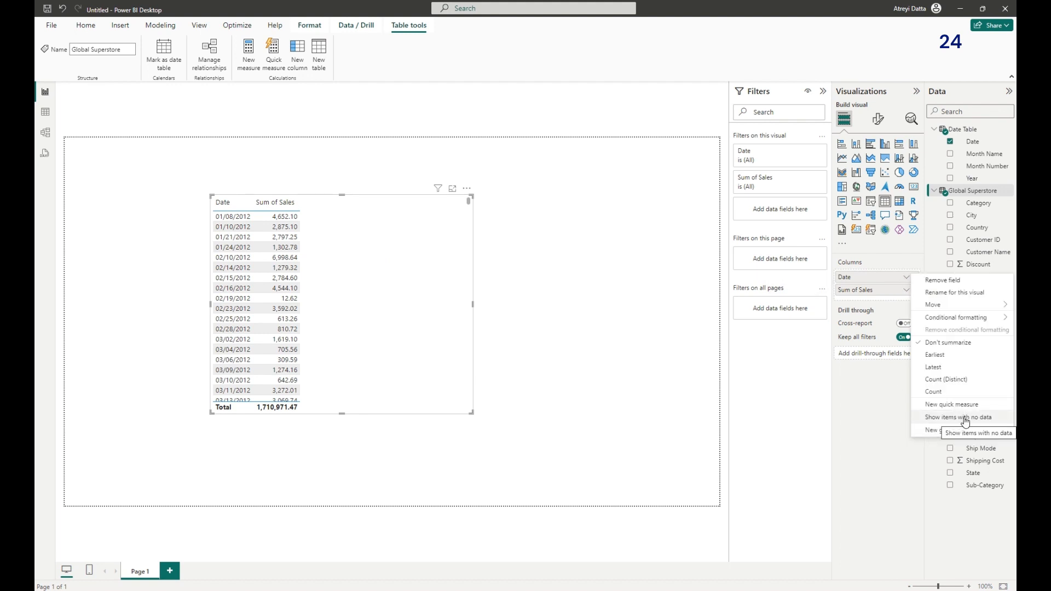
{"action": "left_click", "coordinate": [931, 418]}
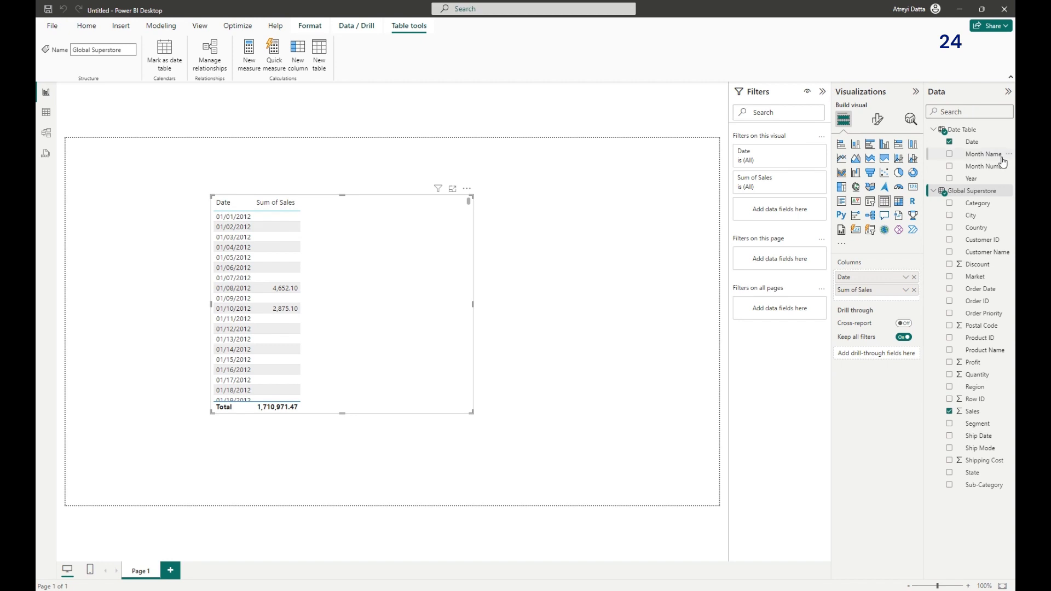
Step: Create a new measure in the Global Superstore table with the formula Total Sales = Sum('Global Superstore'[Sales])
{"action": "left_click", "coordinate": [1006, 192]}
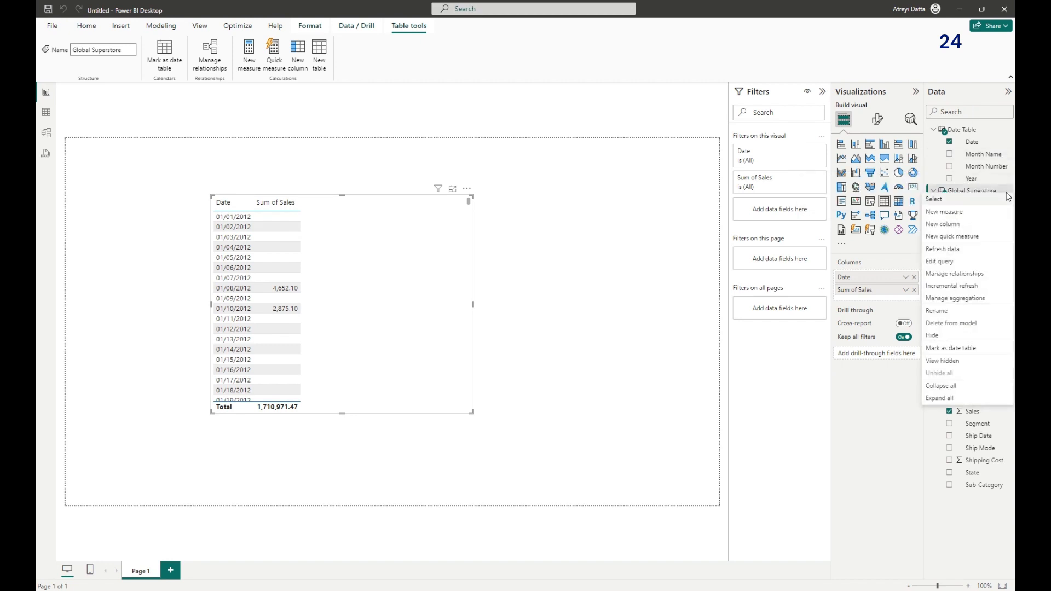
{"action": "key", "text": "Escape"}
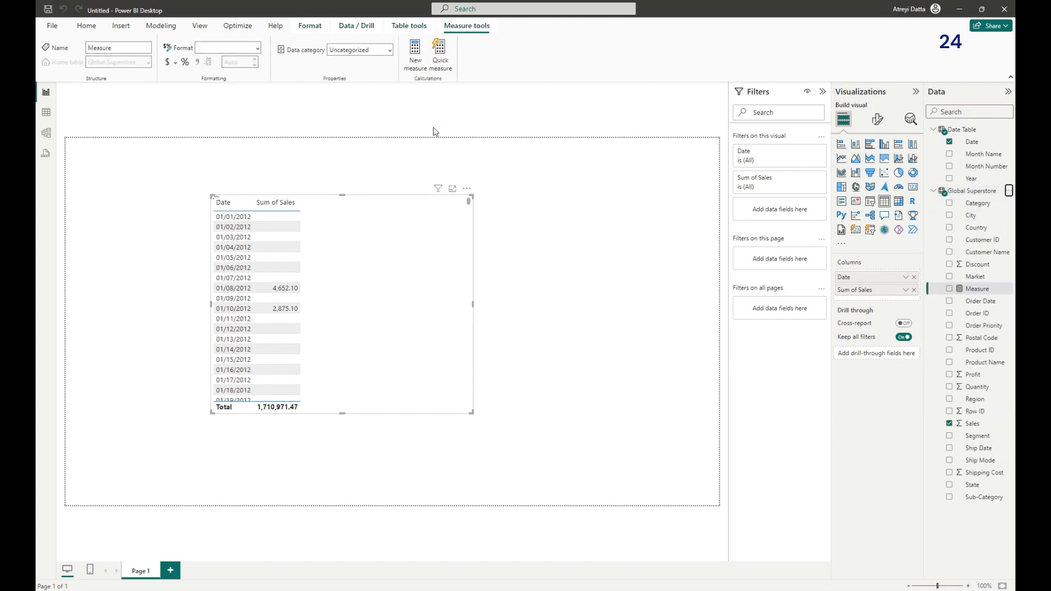
{"action": "key", "text": "BackSpace"}
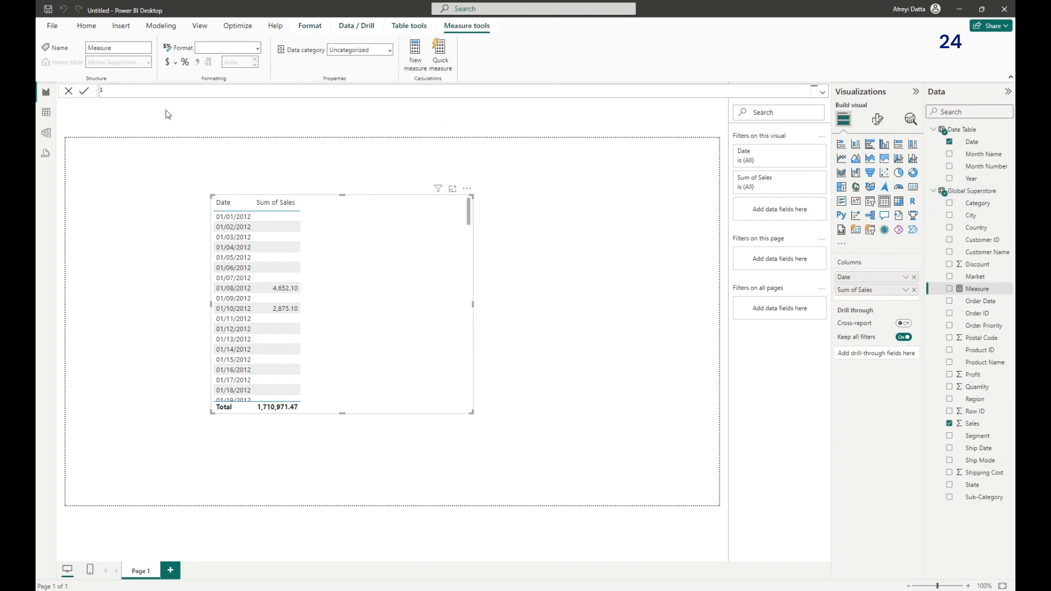
{"action": "type", "text": "Total Sales = Sum("}
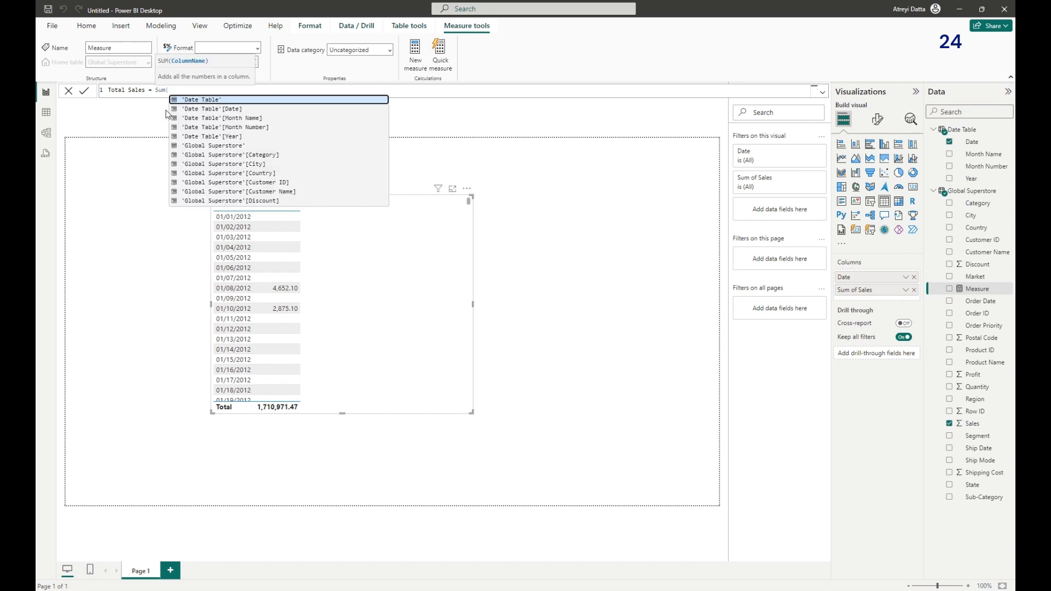
{"action": "type", "text": "'Glo"}
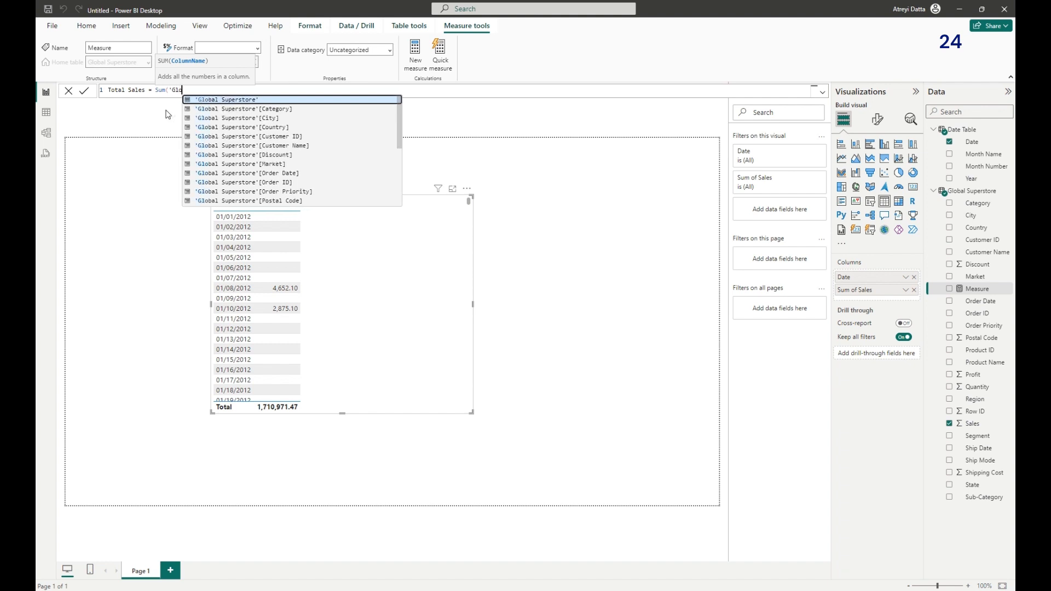
{"action": "type", "text": "bal Sup"}
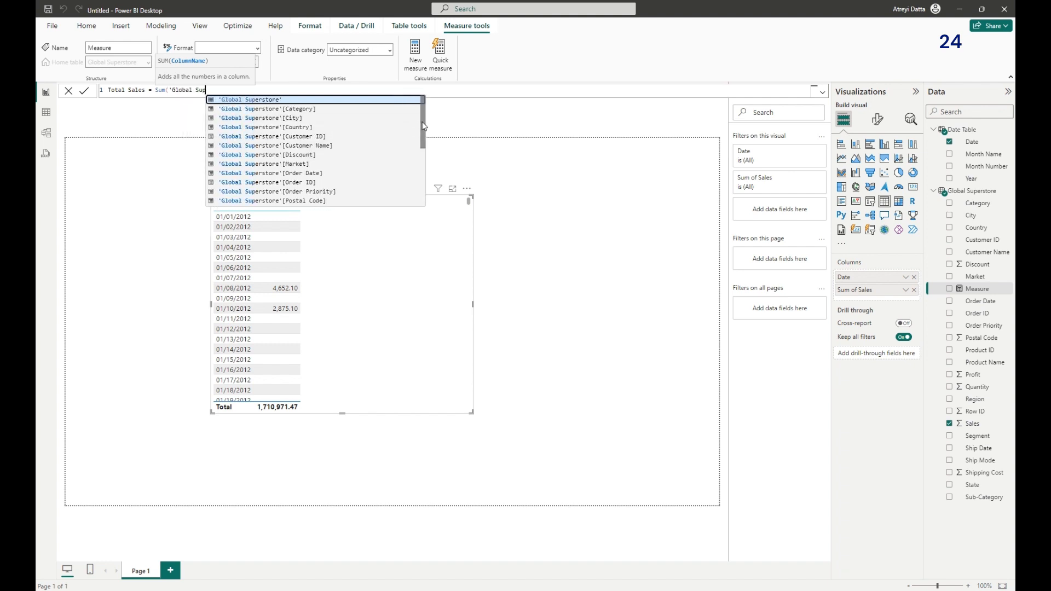
{"action": "left_click_drag", "start_coordinate": [423, 125], "coordinate": [425, 179]}
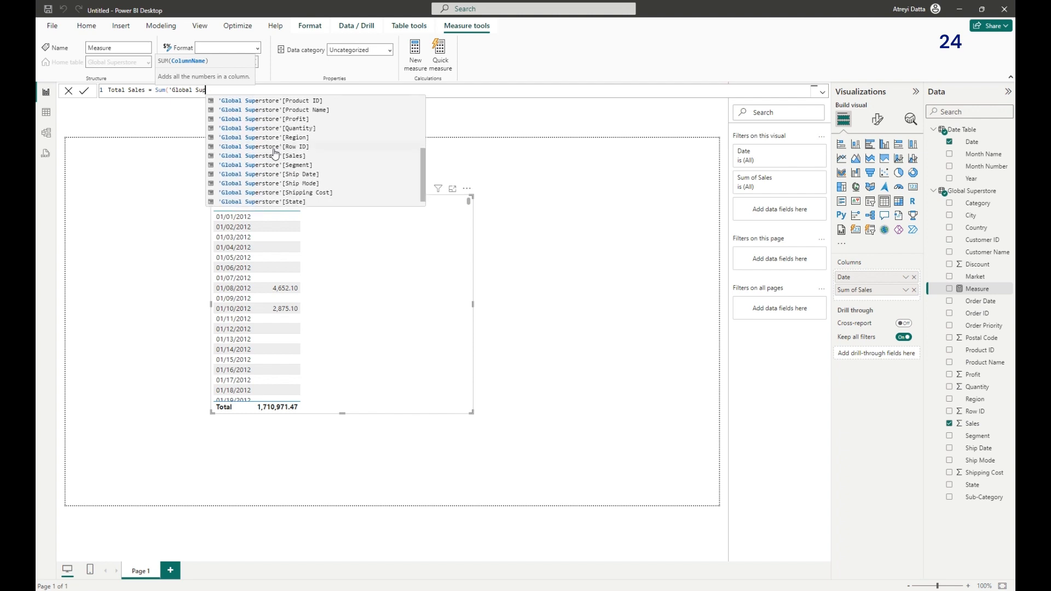
{"action": "left_click", "coordinate": [275, 155]}
{"action": "type", "text": ")"}
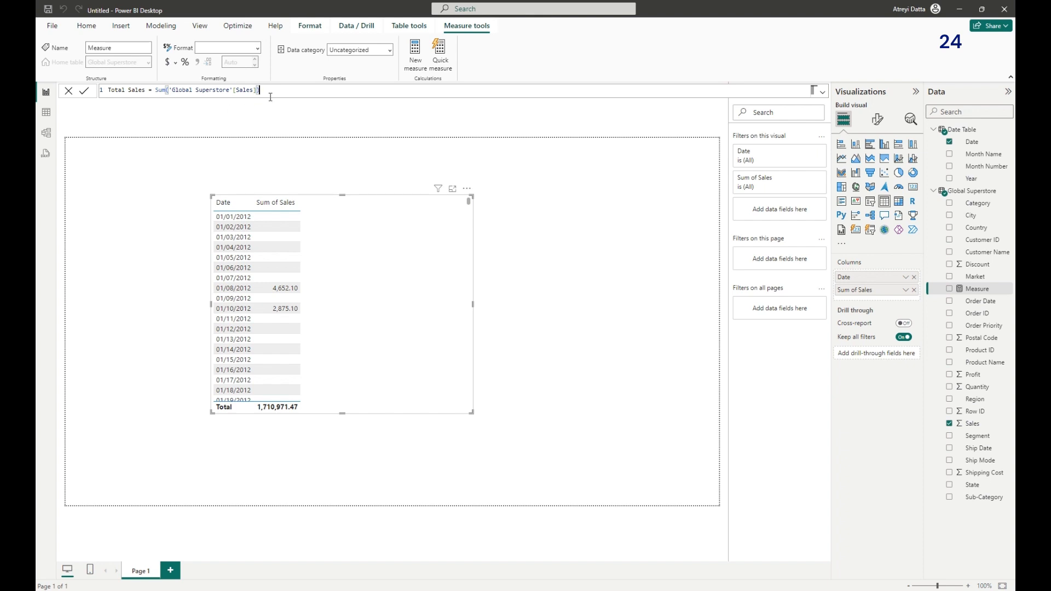
Step: Wrap the measure's Sum expression in IF(IsBlank(...)) with 0 as the result when sales are blank
{"action": "left_click", "coordinate": [156, 91]}
{"action": "type", "text": "IF("}
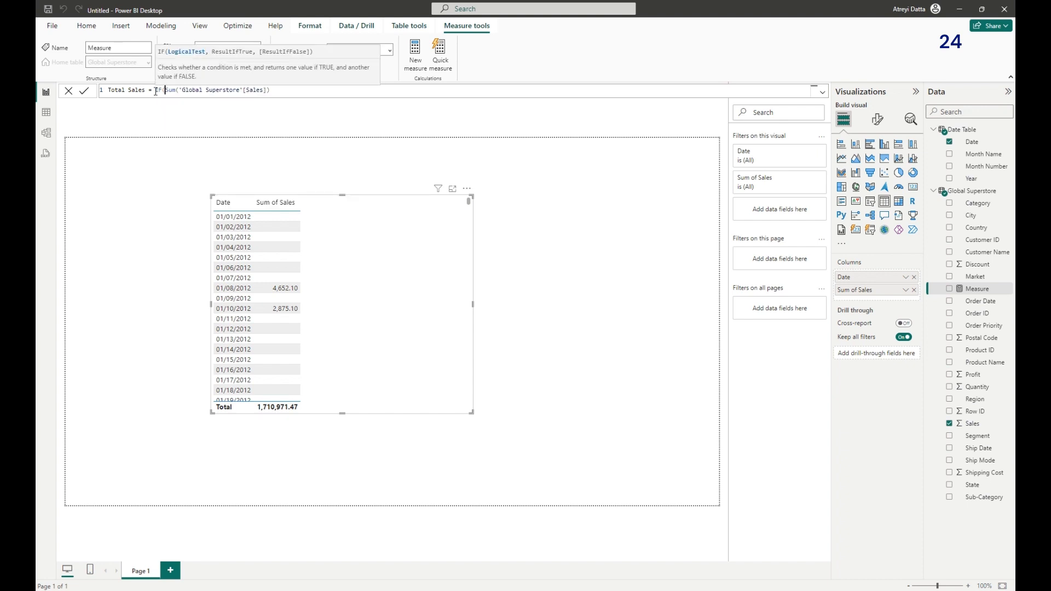
{"action": "type", "text": "IsBlan"}
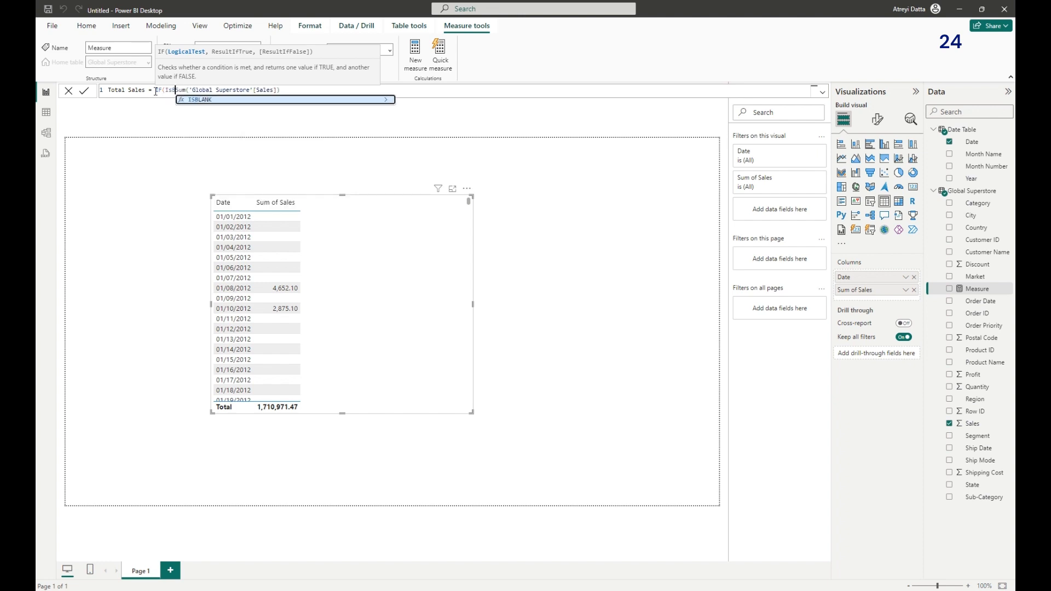
{"action": "type", "text": "k("}
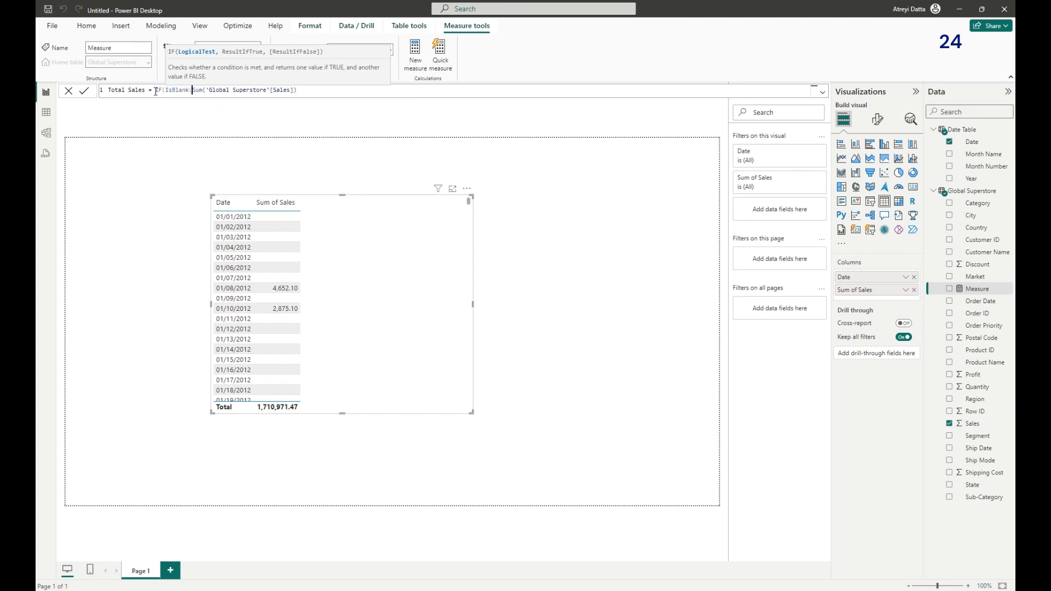
{"action": "left_click", "coordinate": [298, 90]}
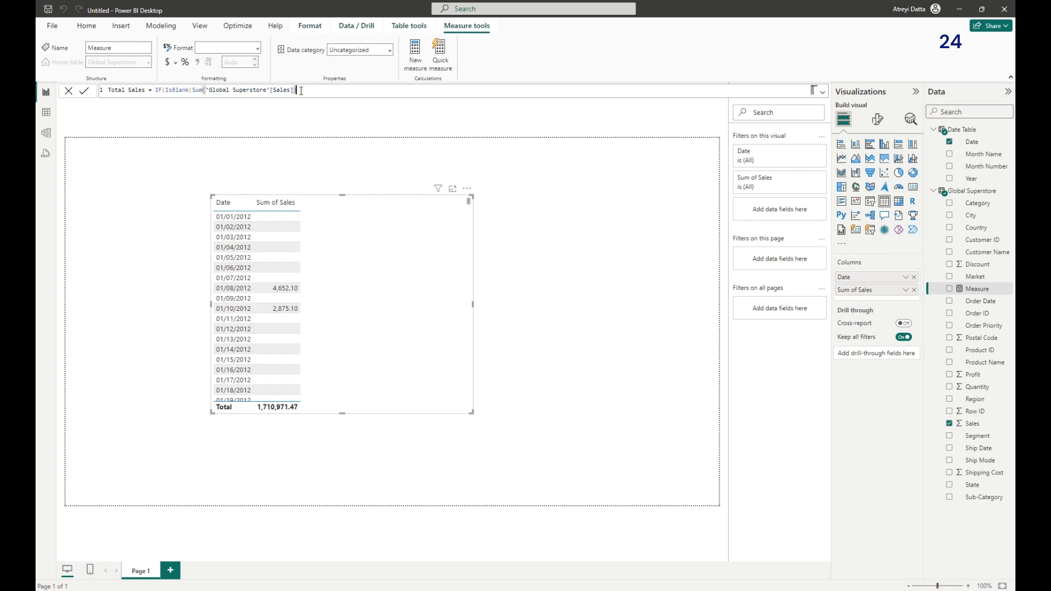
{"action": "type", "text": ")"}
{"action": "type", "text": ",0,"}
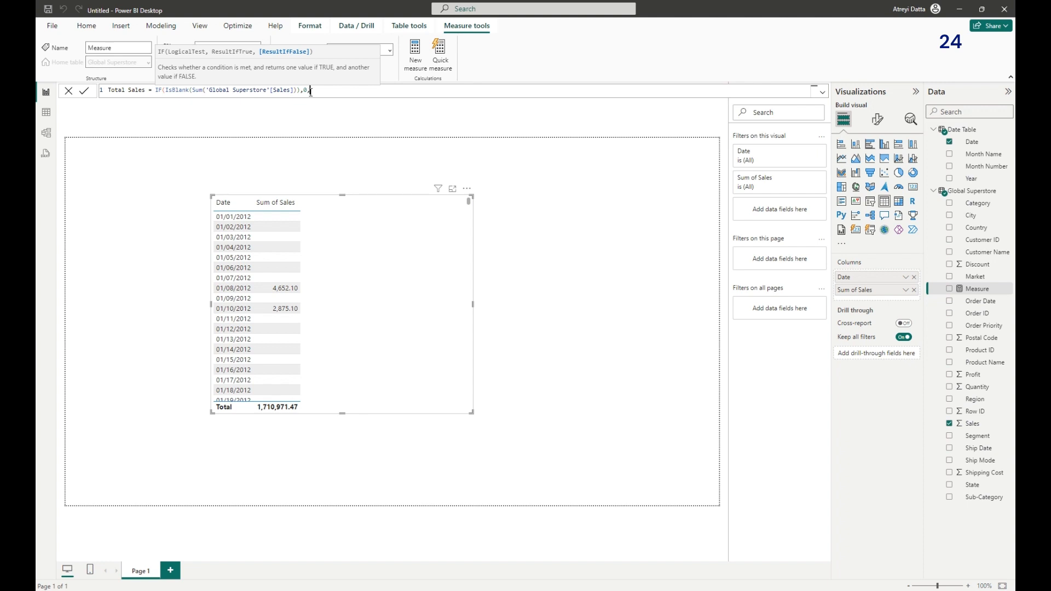
Step: Complete the IF with Sum('Global Superstore'[Sales]) as the result if false and commit the Total Sales measure
{"action": "type", "text": "Sum("}
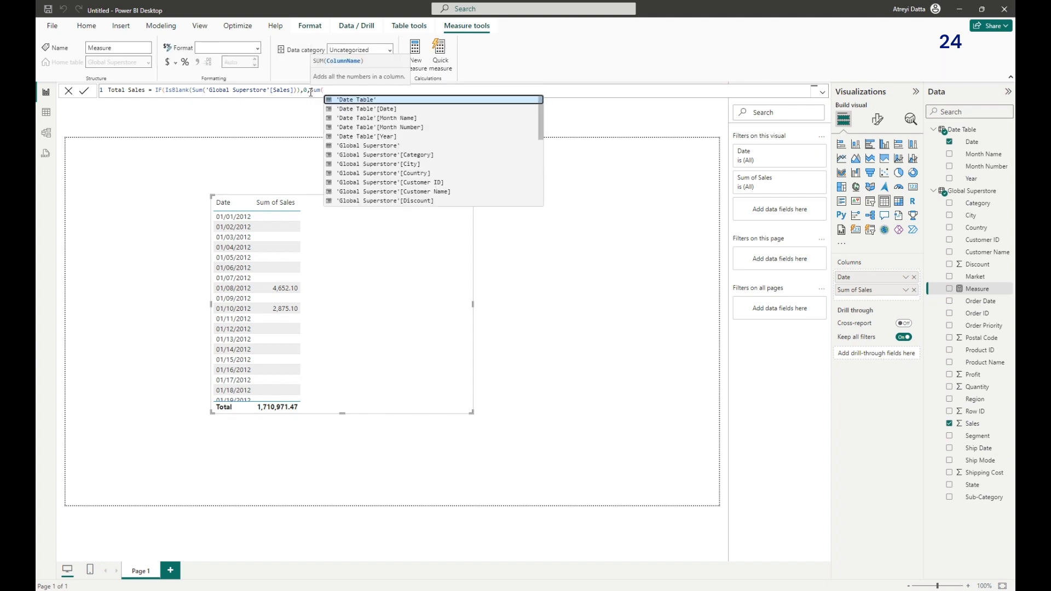
{"action": "type", "text": "'Global"}
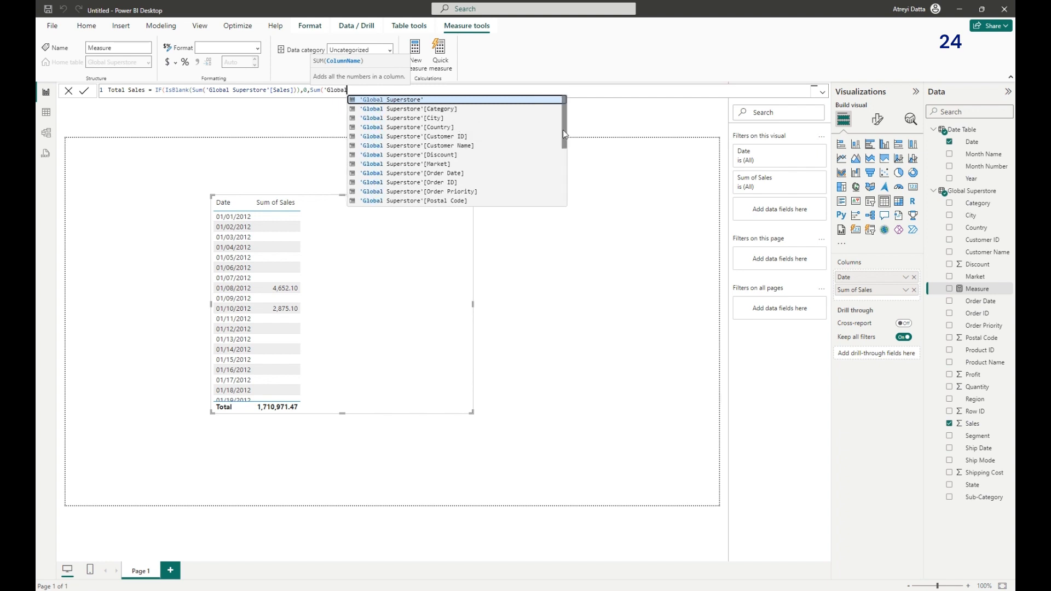
{"action": "scroll", "coordinate": [563, 130], "scroll_direction": "down", "scroll_amount": 3}
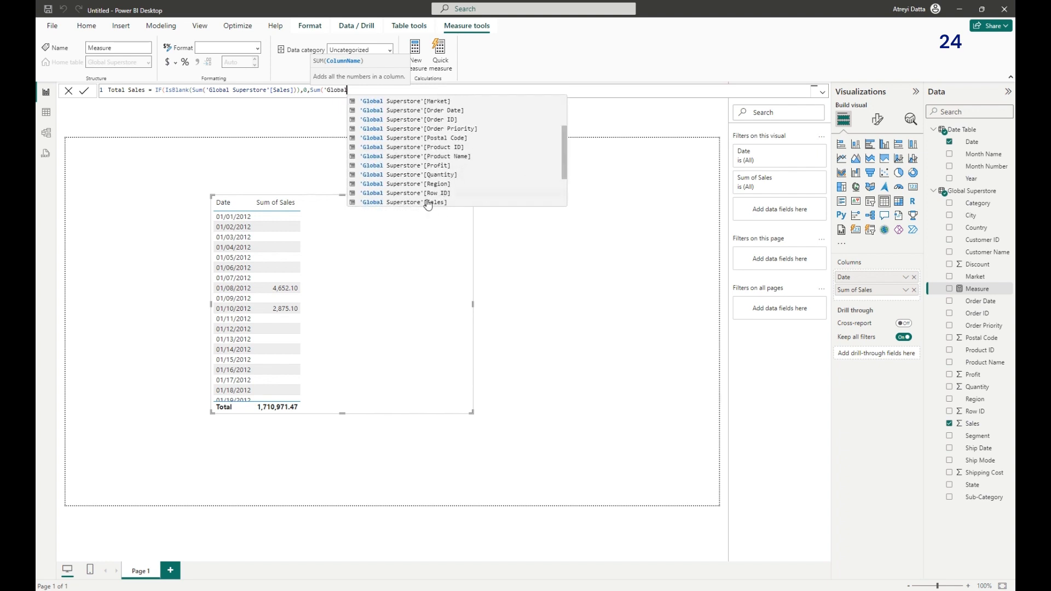
{"action": "double_click", "coordinate": [422, 202]}
{"action": "type", "text": ")"}
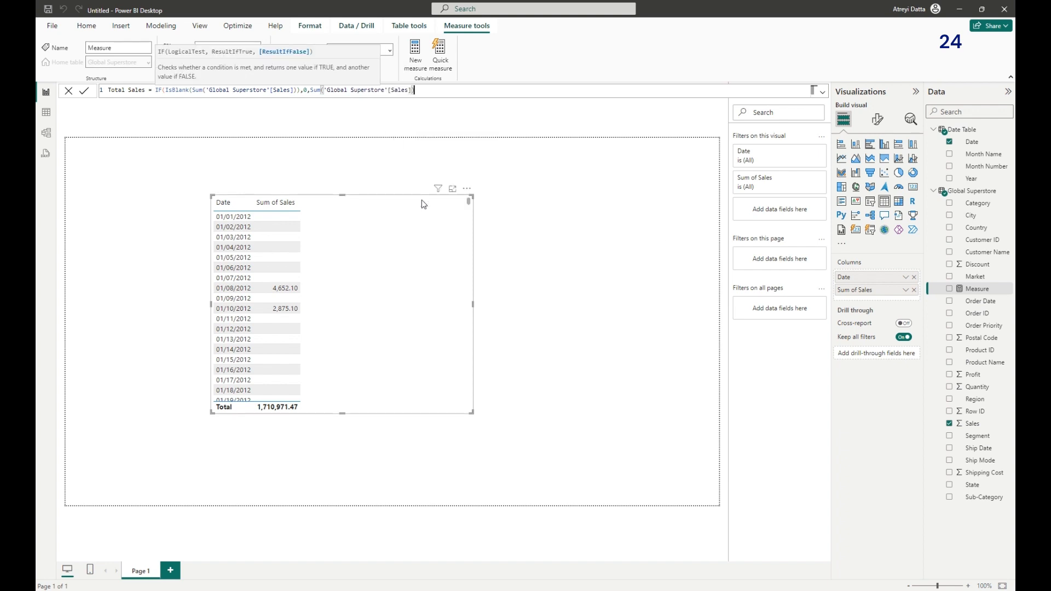
{"action": "type", "text": ")"}
{"action": "key", "text": "Return"}
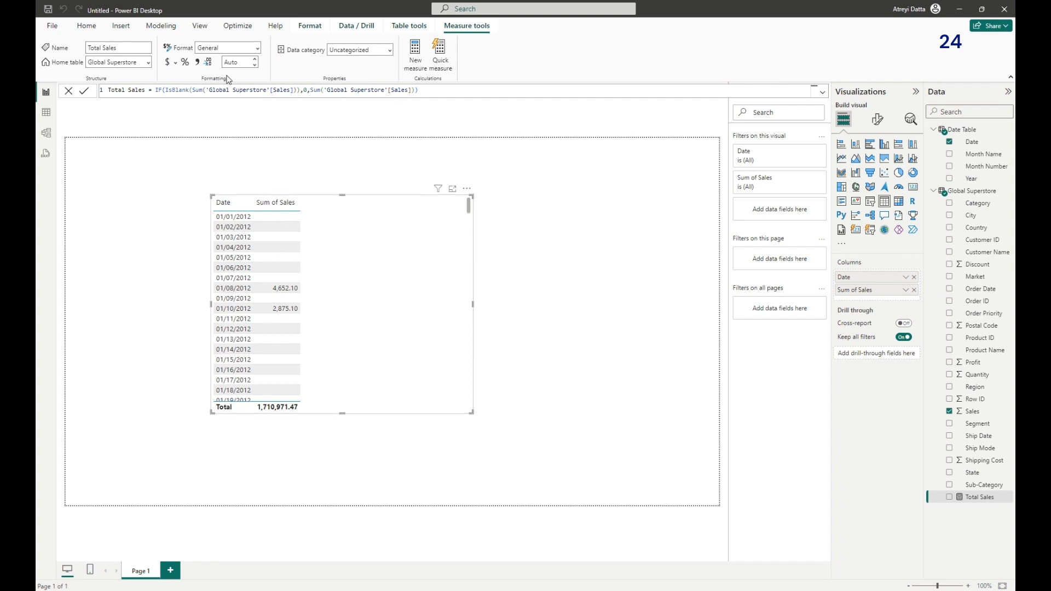
Step: Format Total Sales as $ English (United States) currency and add the measure to the table visual
{"action": "left_click", "coordinate": [176, 65]}
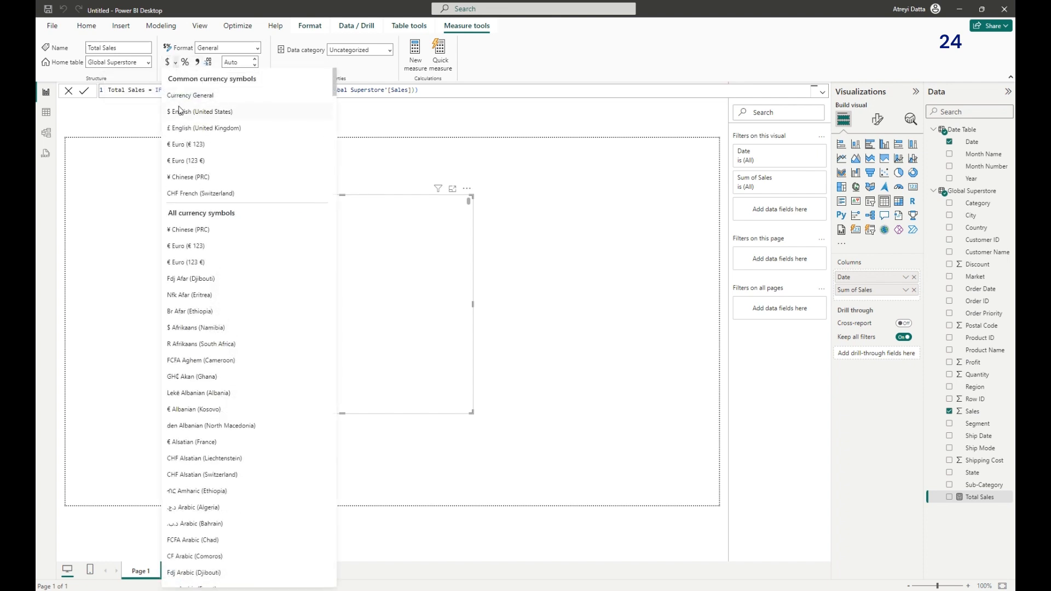
{"action": "left_click", "coordinate": [180, 111]}
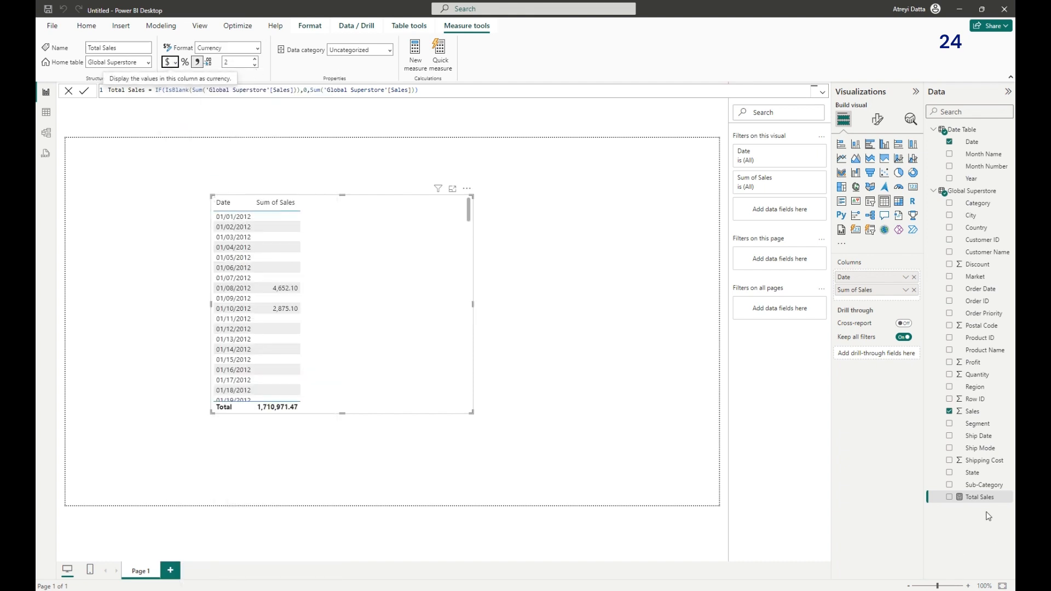
{"action": "left_click_drag", "start_coordinate": [975, 497], "coordinate": [882, 298]}
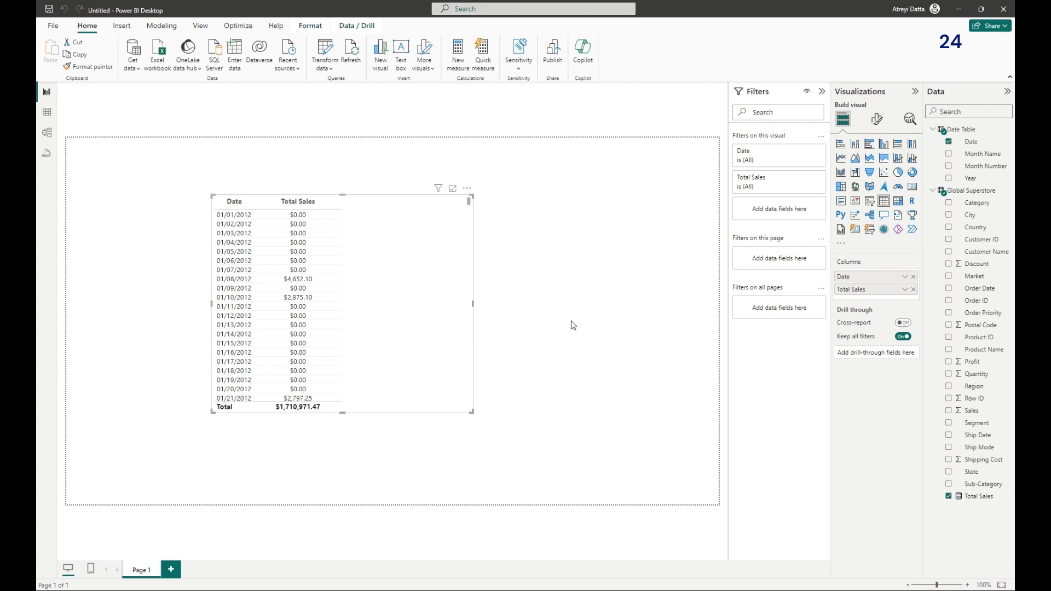
Step: In the Date Table formula, begin a new column named "WeekNumber" on its own line after Month Name
{"action": "left_click", "coordinate": [47, 116]}
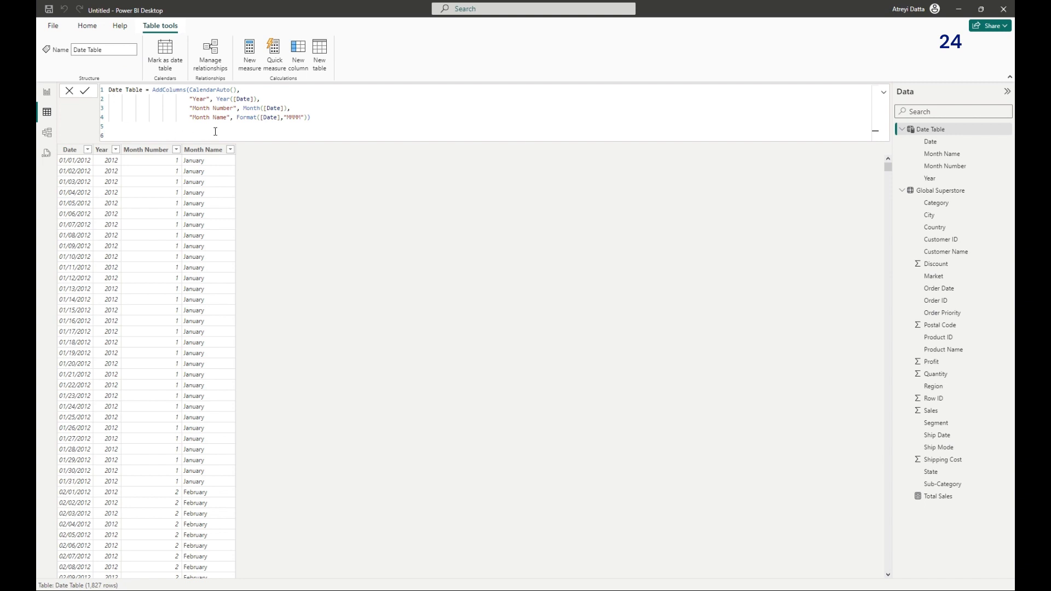
{"action": "left_click", "coordinate": [308, 118]}
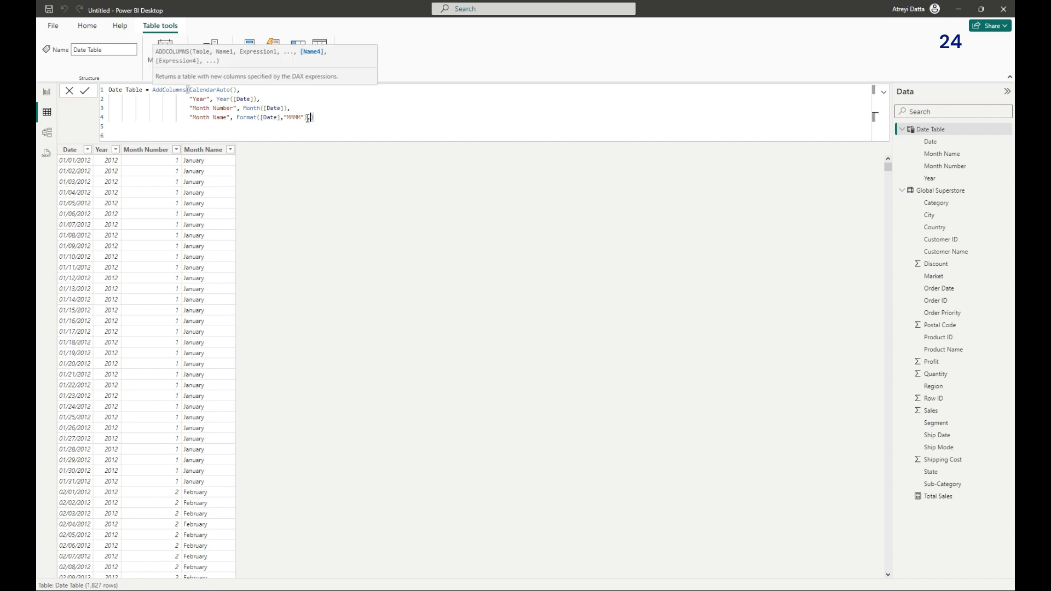
{"action": "key", "text": "shift+Return"}
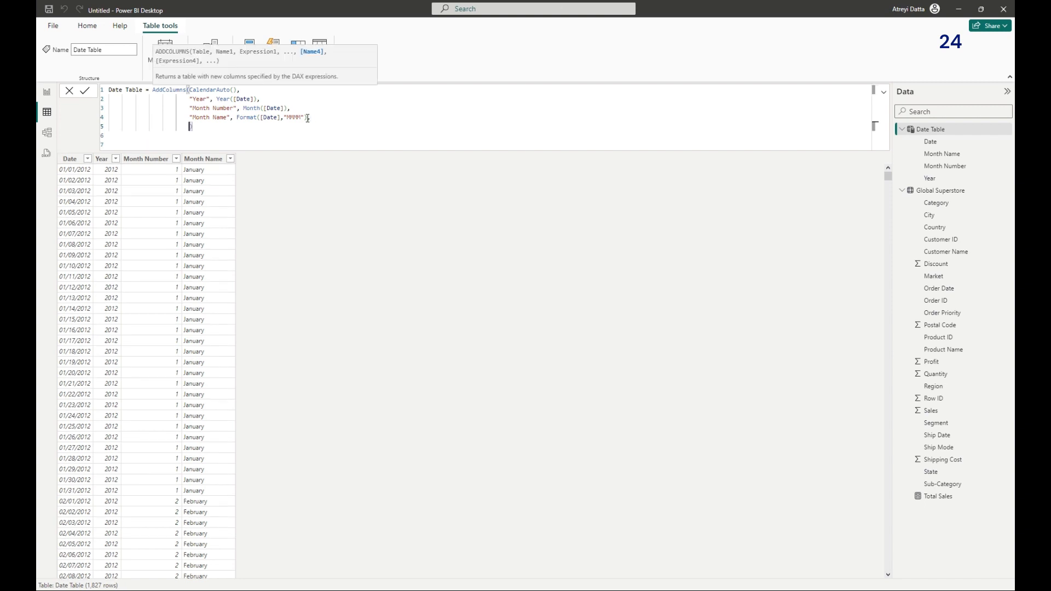
{"action": "type", "text": "\" We"}
{"action": "key", "text": "BackSpace"}
{"action": "key", "text": "BackSpace"}
{"action": "key", "text": "BackSpace"}
{"action": "type", "text": "WeekNumber\""}
{"action": "key", "text": "Right"}
{"action": "type", "text": ","}
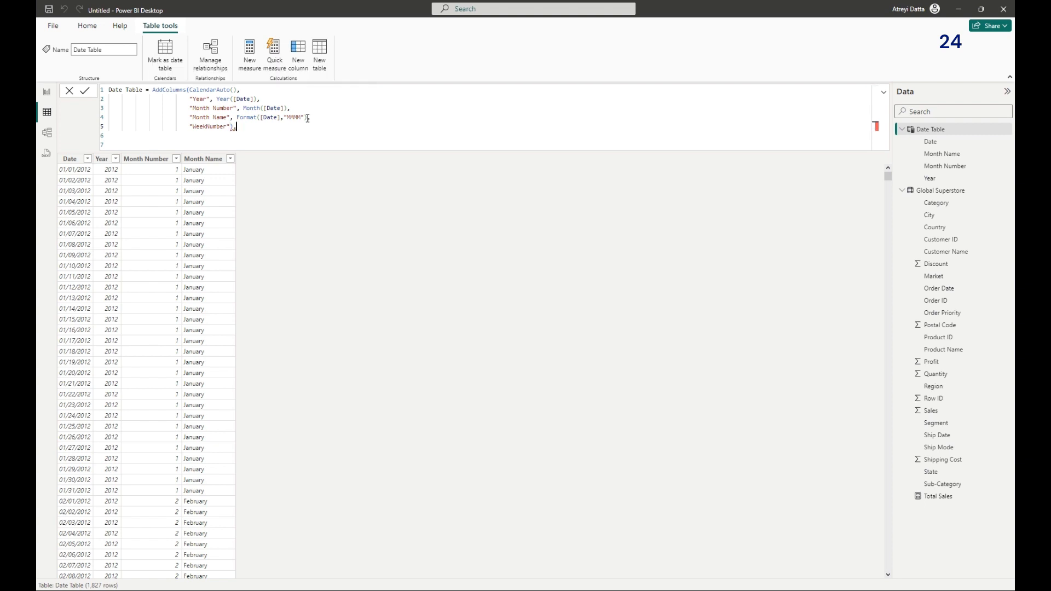
{"action": "key", "text": "BackSpace"}
{"action": "key", "text": "BackSpace"}
Step: Define WeekNumber as WeekNum([Date]), commit the Date Table formula, and place the field between Date and Total Sales in the table visual
{"action": "type", "text": ", Week"}
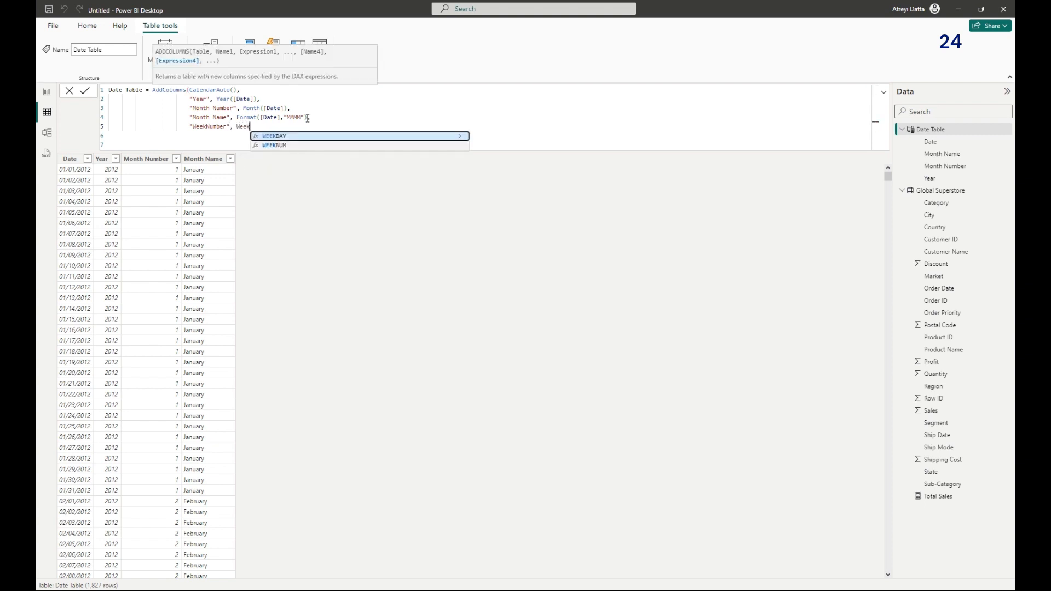
{"action": "type", "text": "Num("}
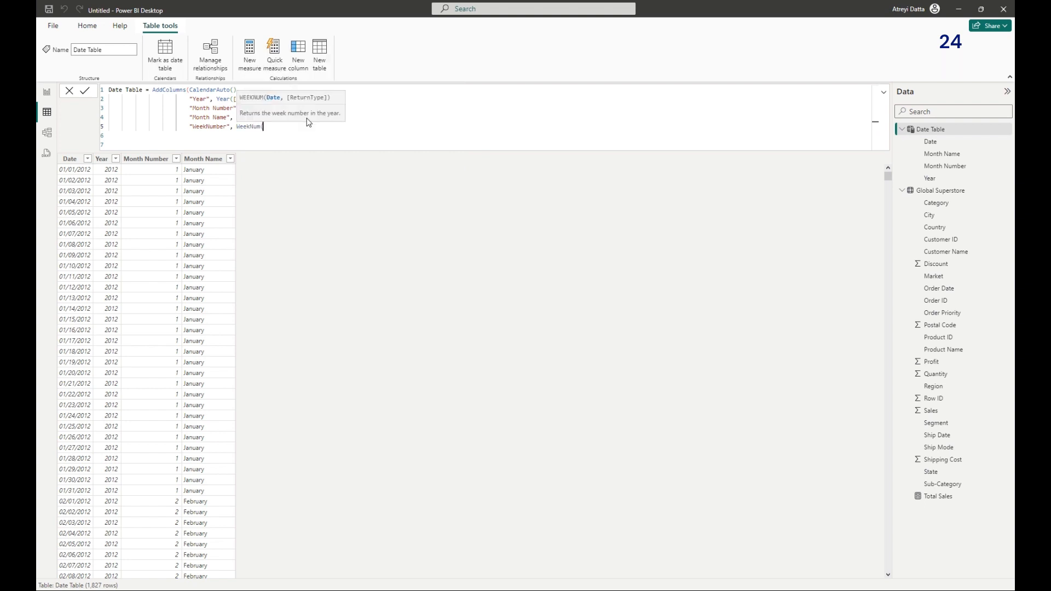
{"action": "type", "text": "["}
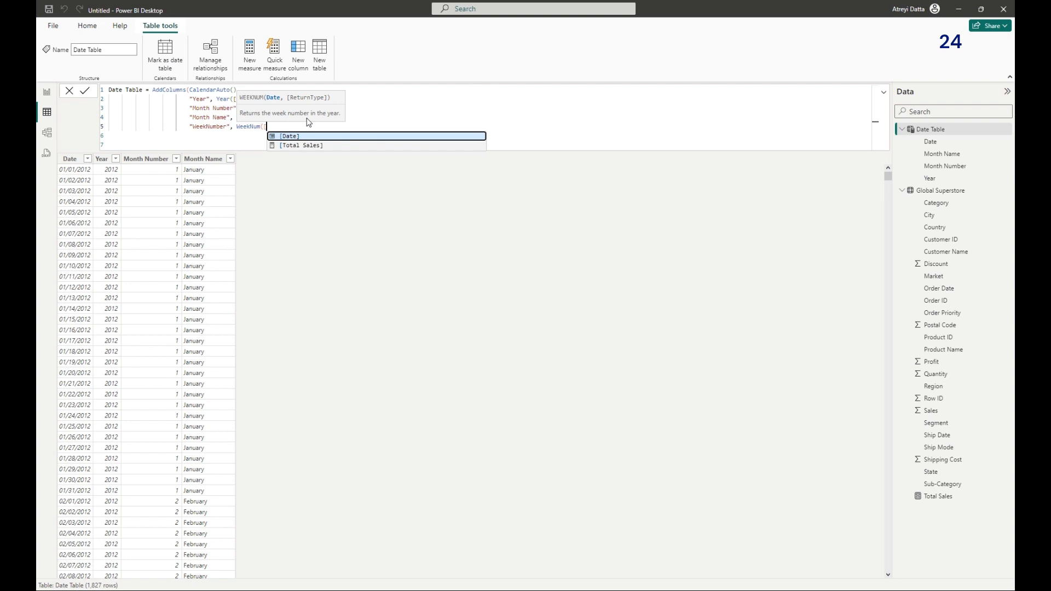
{"action": "type", "text": "Date]"}
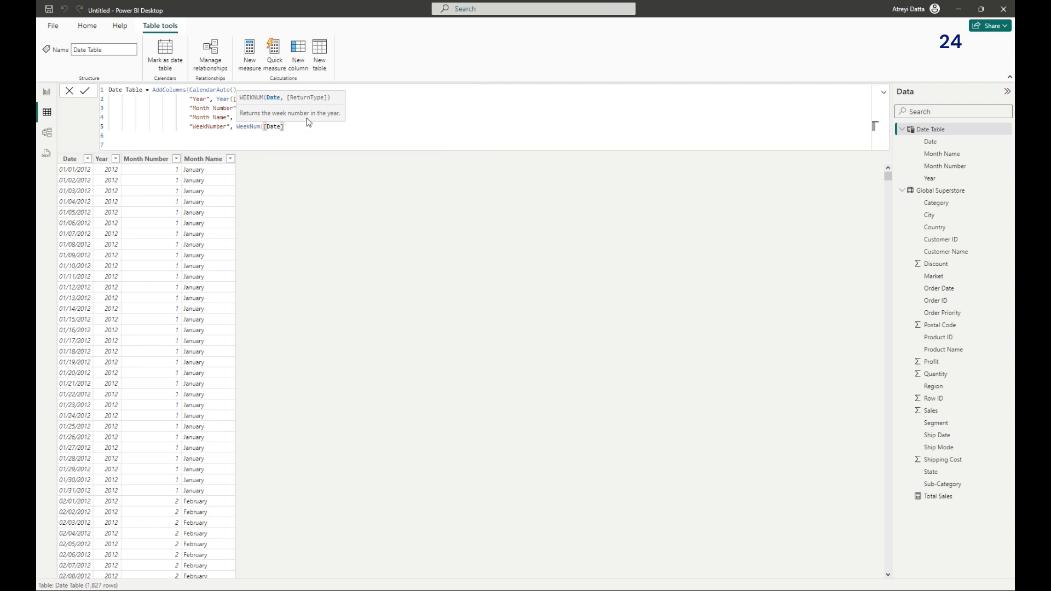
{"action": "type", "text": "))"}
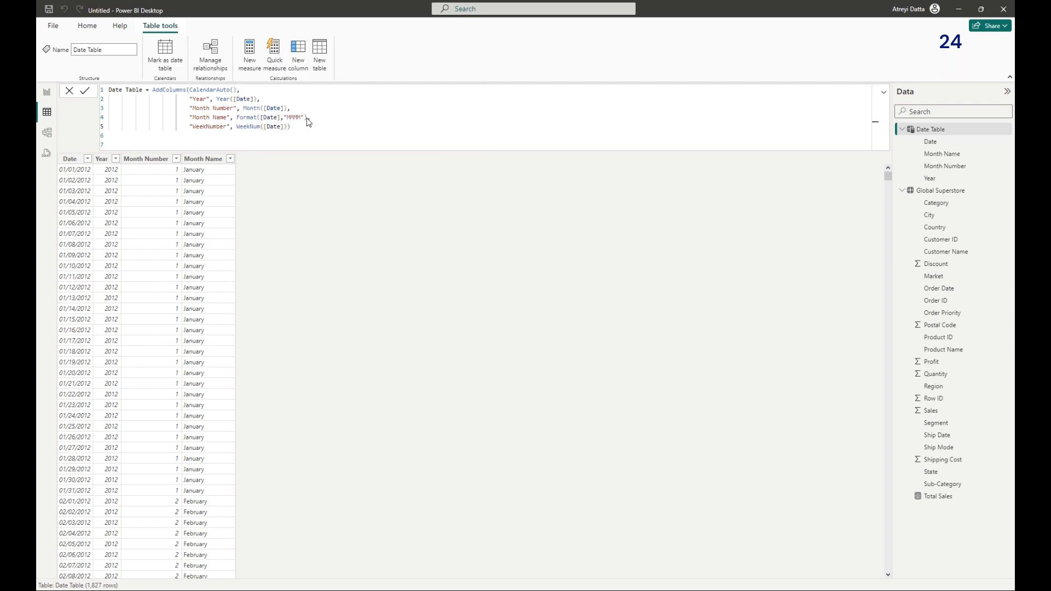
{"action": "key", "text": "Return"}
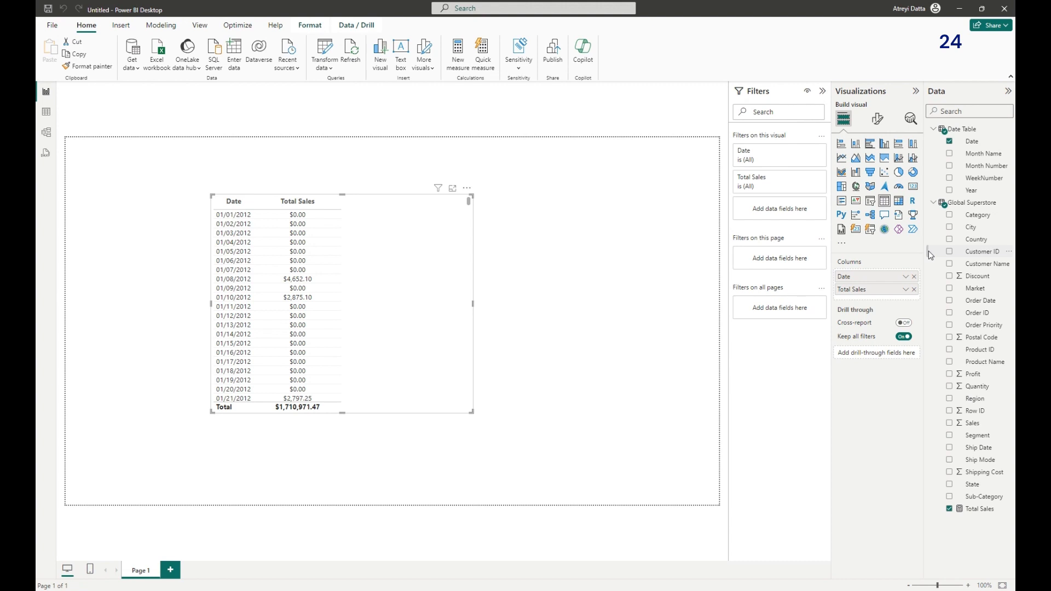
{"action": "left_click_drag", "start_coordinate": [983, 178], "coordinate": [898, 293]}
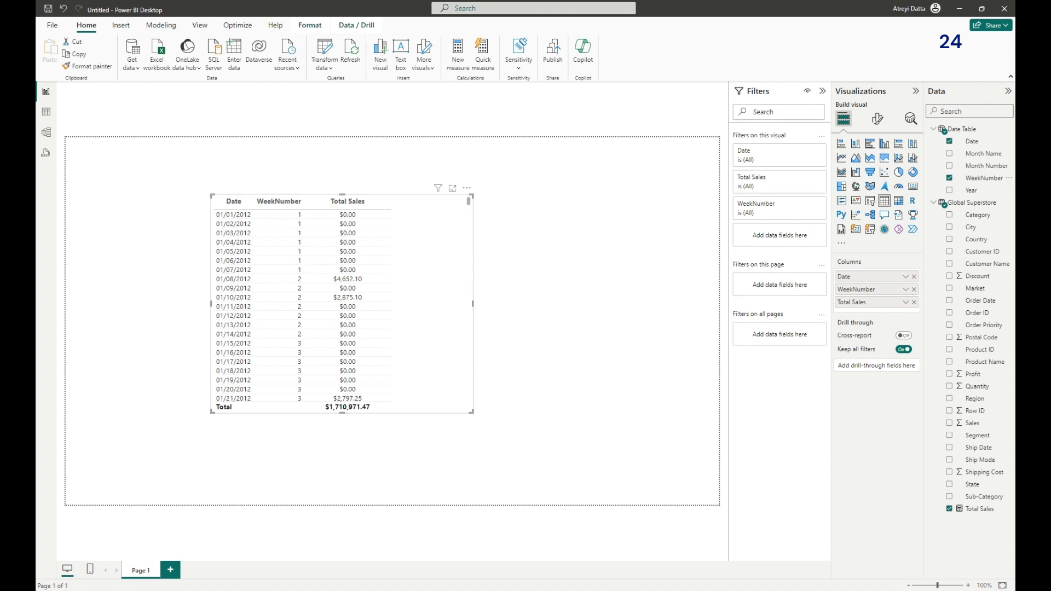
Step: Create a new measure in the Global Superstore table and name it WTD Sale Amount
{"action": "left_click", "coordinate": [487, 262]}
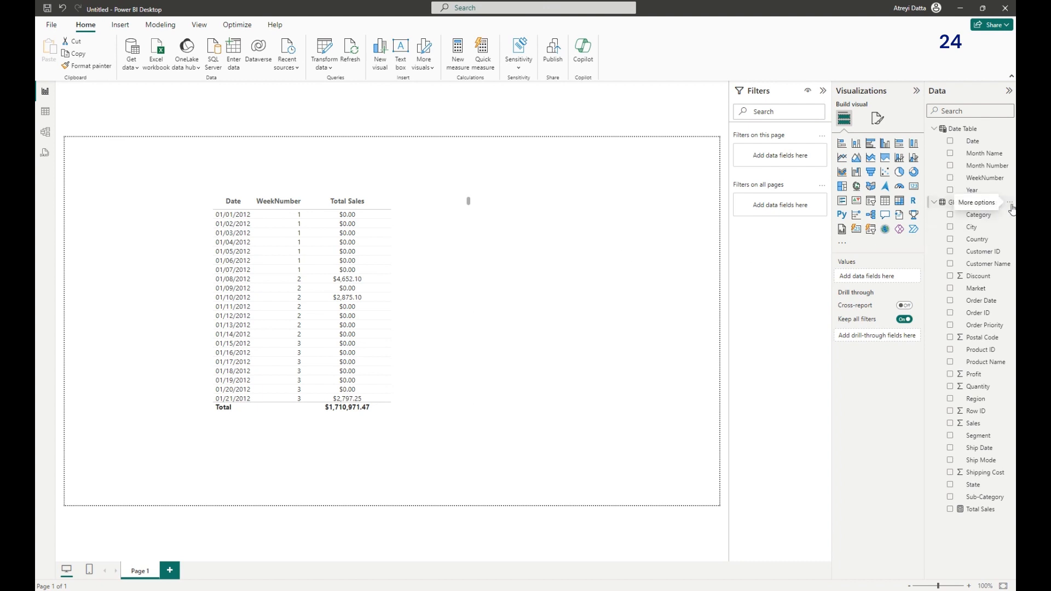
{"action": "left_click", "coordinate": [1010, 203]}
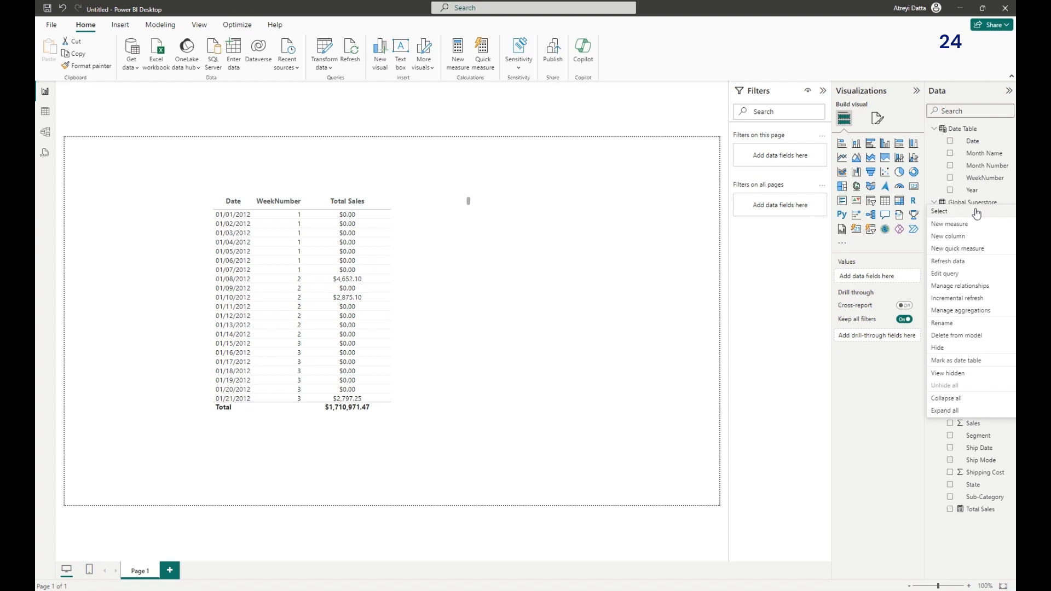
{"action": "left_click", "coordinate": [948, 224]}
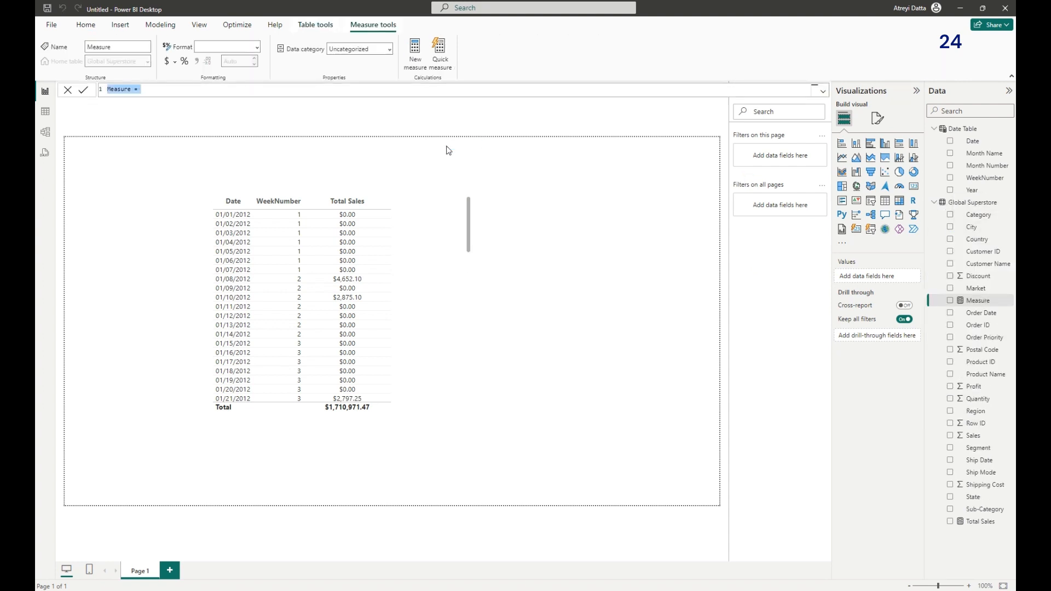
{"action": "key", "text": "BackSpace"}
{"action": "type", "text": "WTD ASale Amount "}
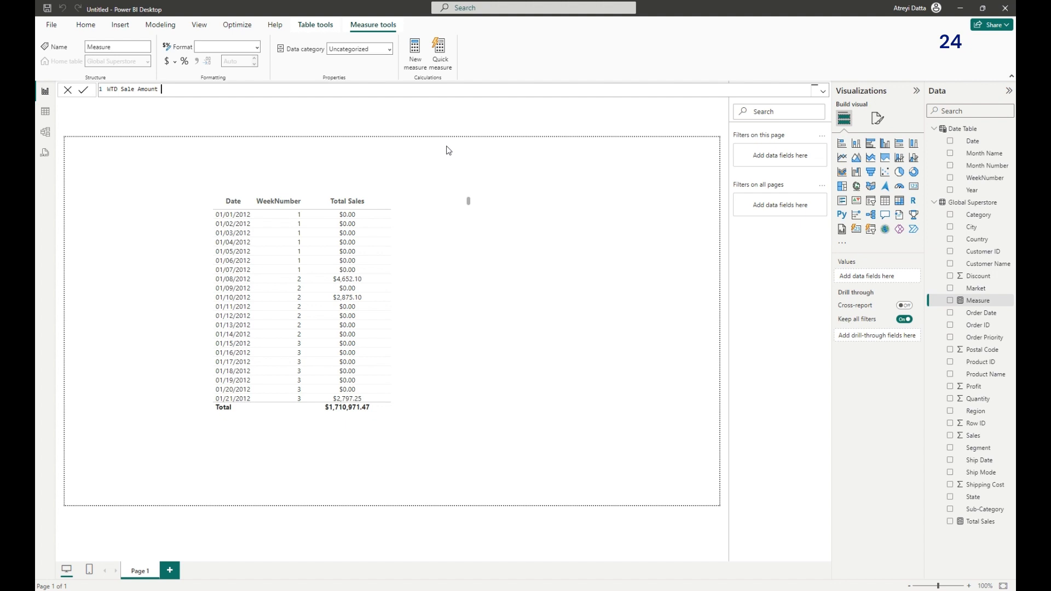
Step: Begin the WTD Sale Amount formula with Calculate and [Total Sales] as its expression, ready for a filter argument
{"action": "type", "text": "= Ca"}
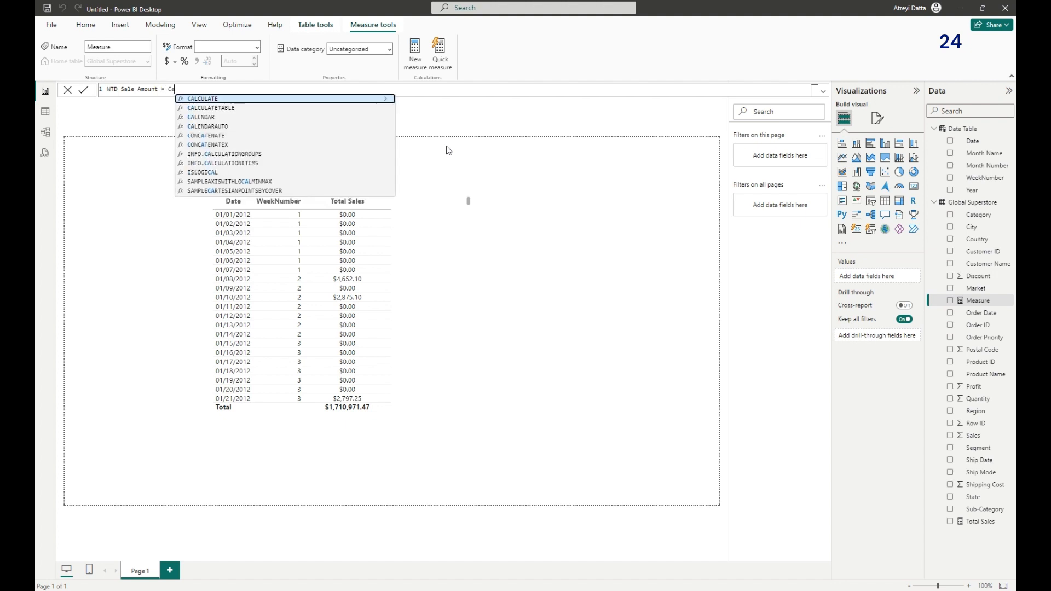
{"action": "type", "text": "lculate("}
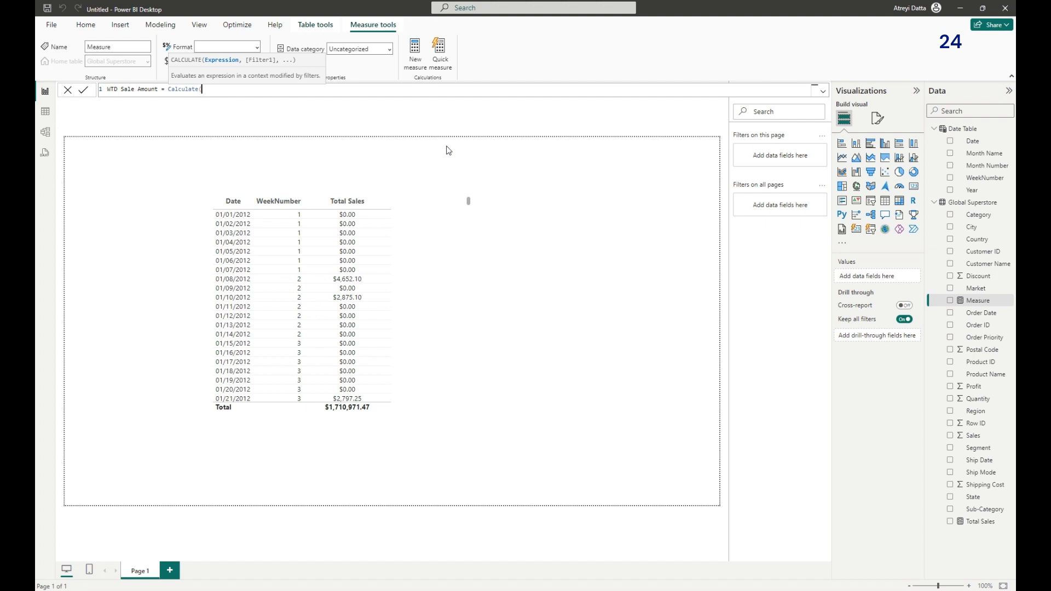
{"action": "type", "text": "["}
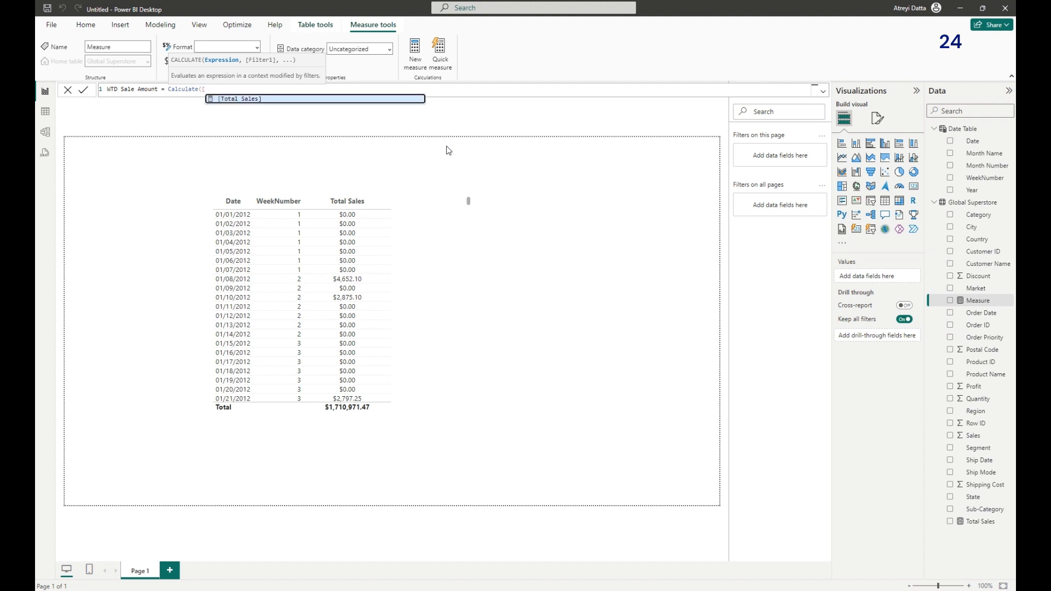
{"action": "type", "text": "Total"}
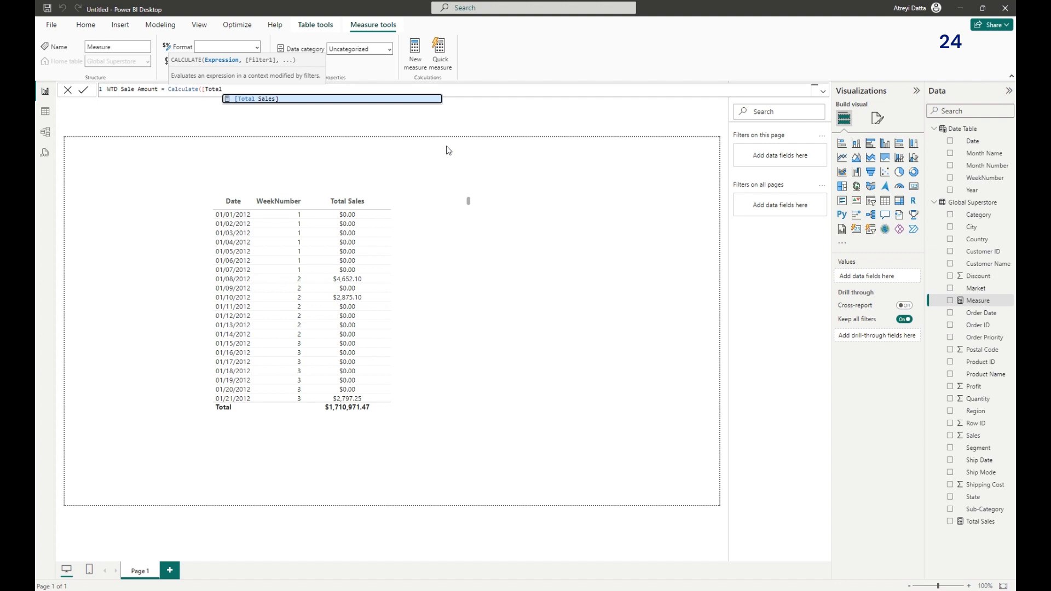
{"action": "type", "text": " Sa"}
{"action": "left_click", "coordinate": [288, 100]}
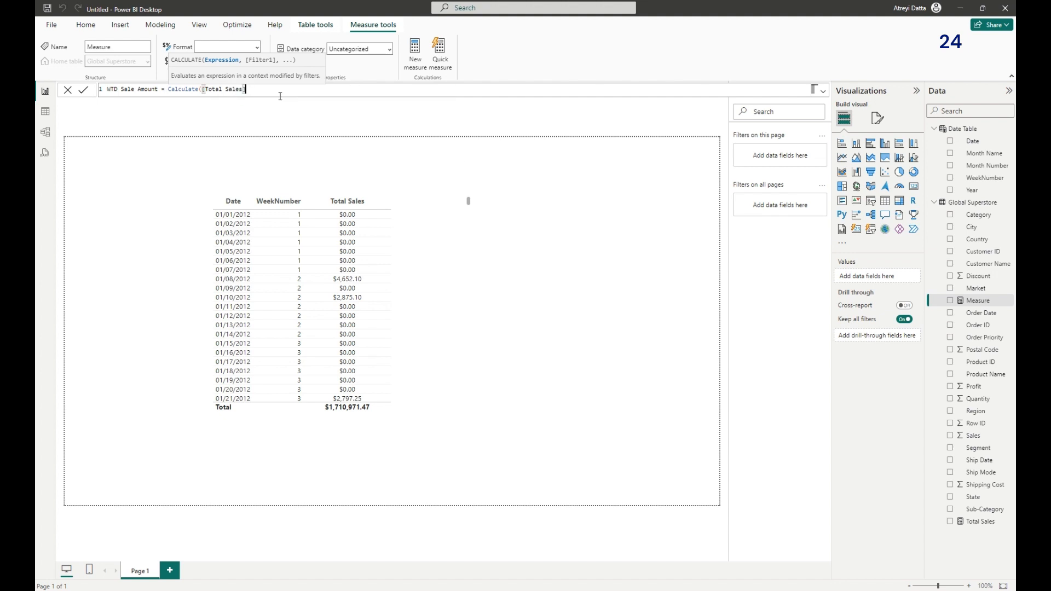
{"action": "type", "text": ","}
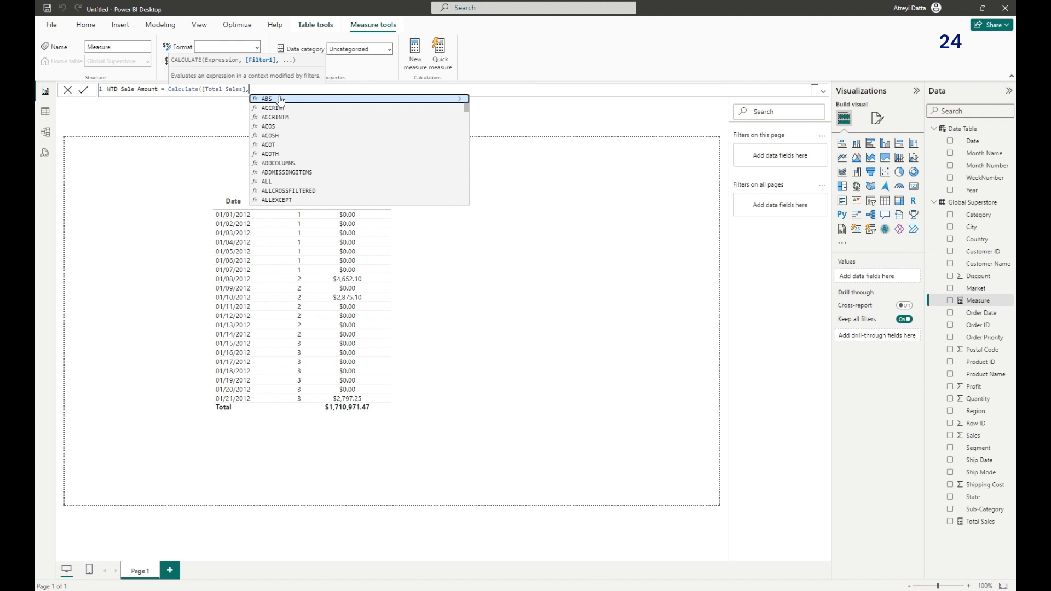
Step: On a second formula line, begin the first filter as 'Date Table'[Date] <= Max
{"action": "key", "text": "shift+Return"}
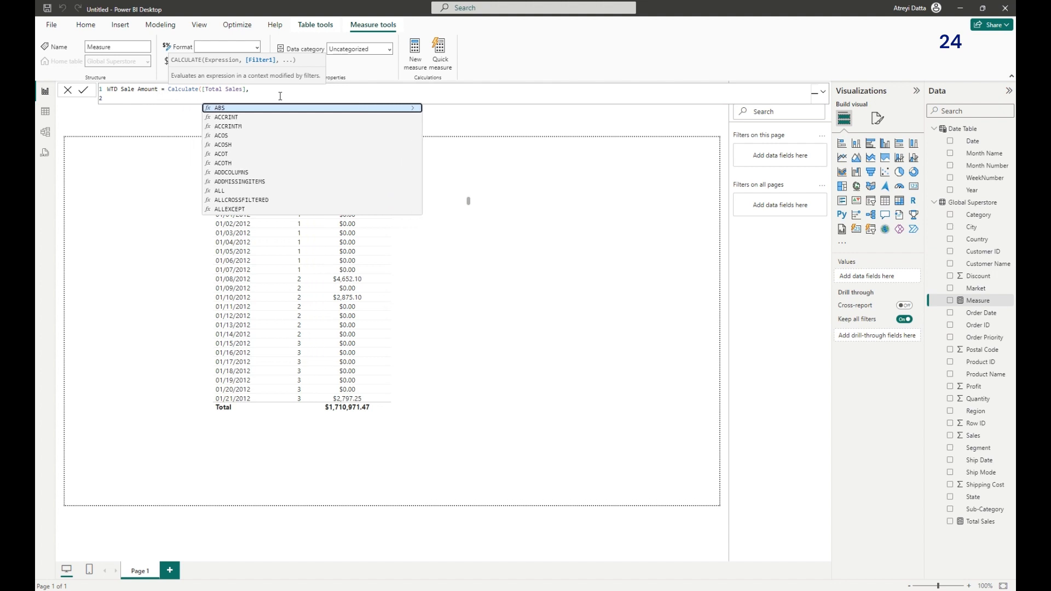
{"action": "type", "text": "["}
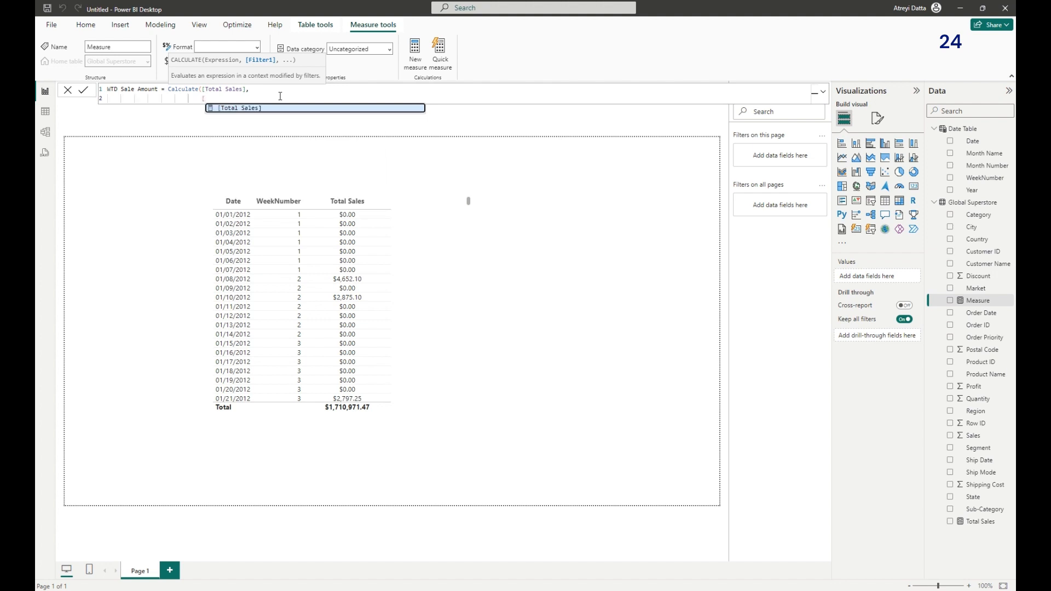
{"action": "key", "text": "BackSpace"}
{"action": "type", "text": "["}
{"action": "key", "text": "BackSpace"}
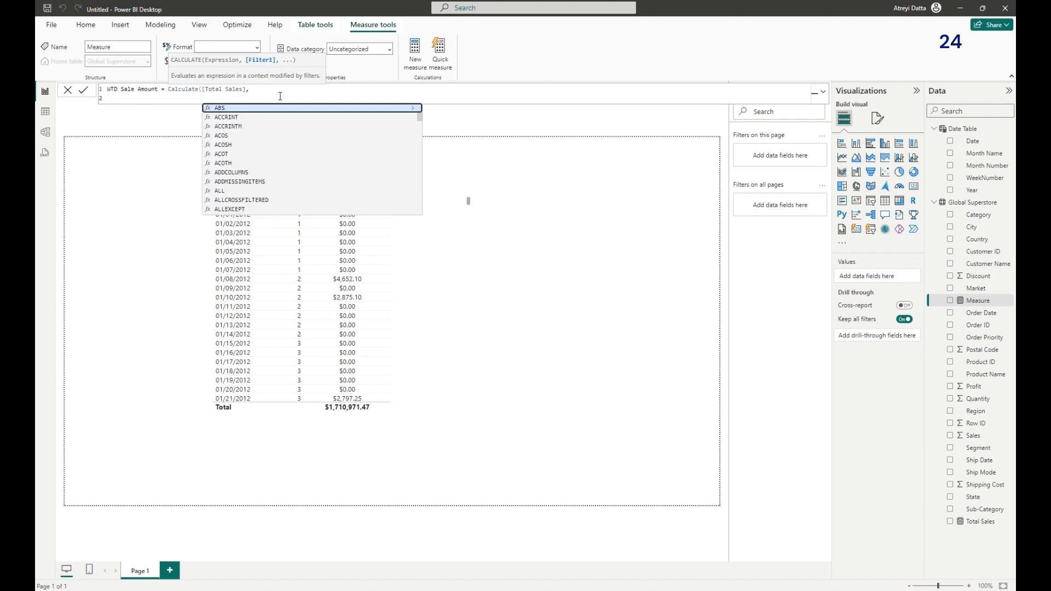
{"action": "type", "text": "'Date"}
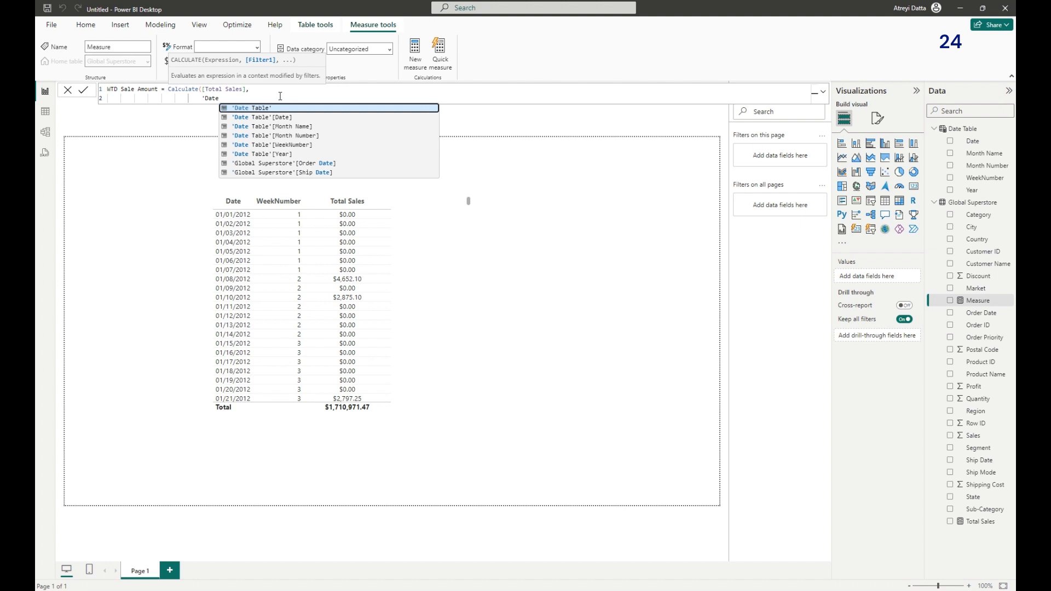
{"action": "left_click", "coordinate": [272, 117]}
{"action": "type", "text": "<"}
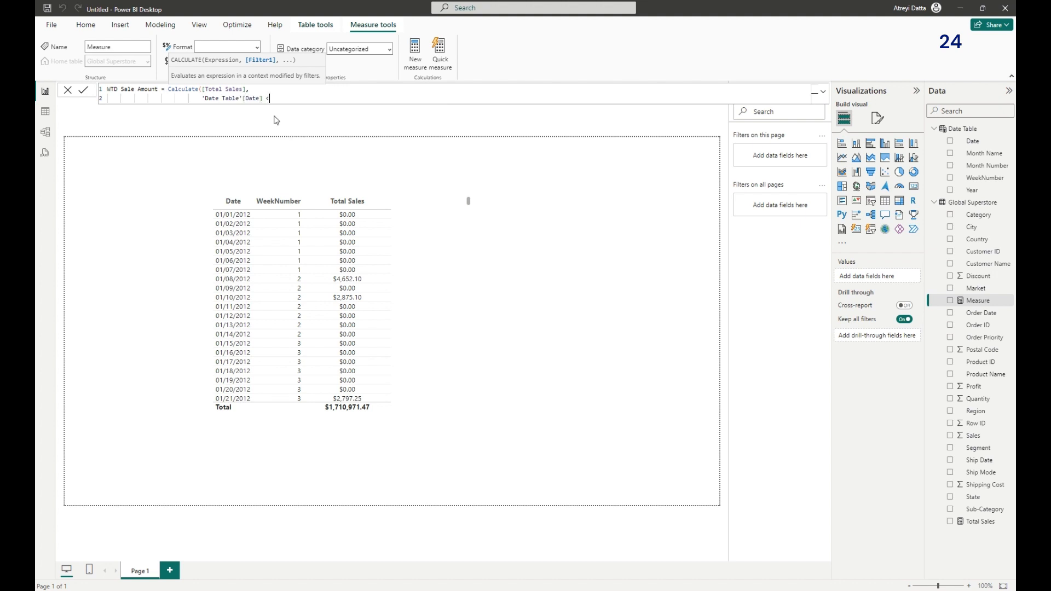
{"action": "type", "text": "= Max"}
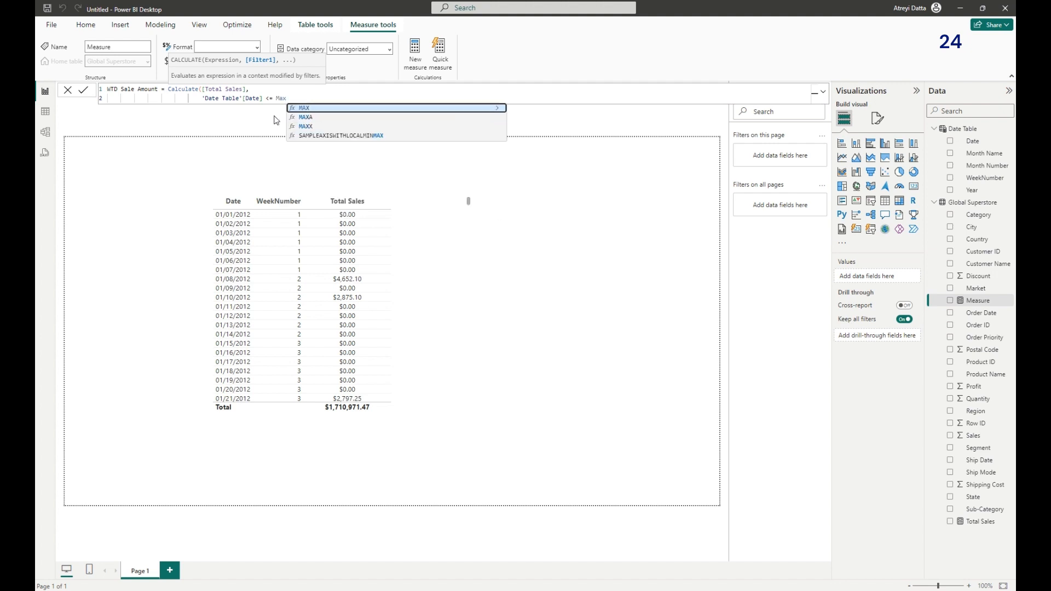
Step: Complete the first filter's Max function with 'Date Table'[Date] and end the argument with a comma
{"action": "type", "text": "("}
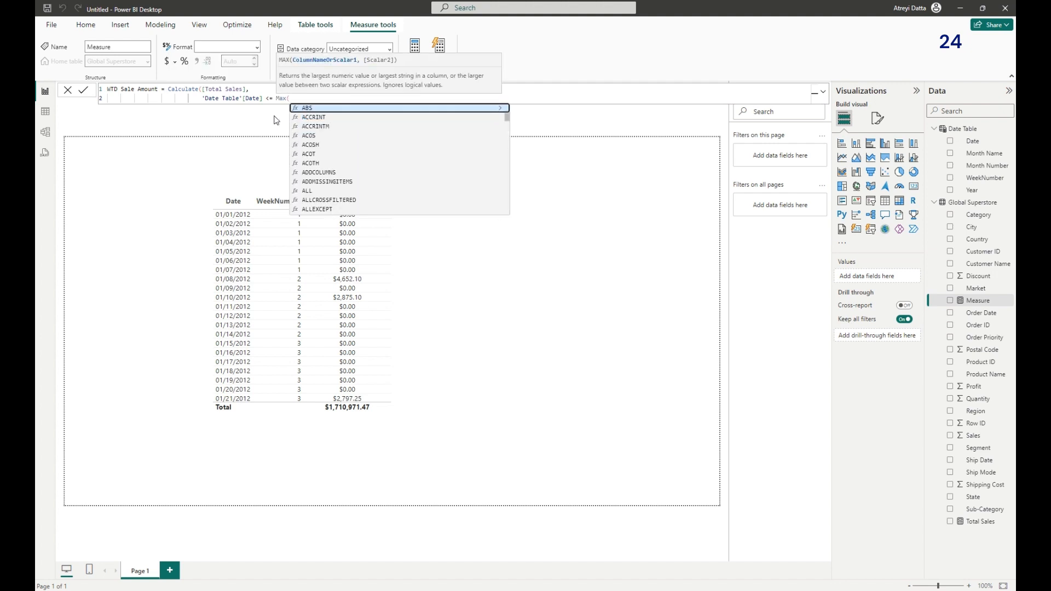
{"action": "type", "text": "'Date"}
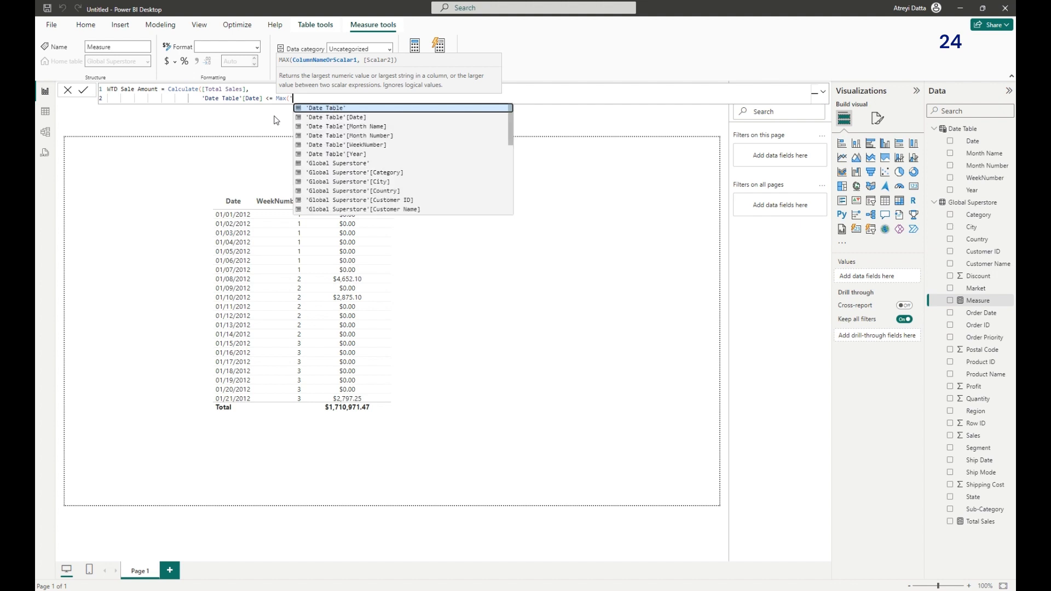
{"action": "type", "text": " Ta"}
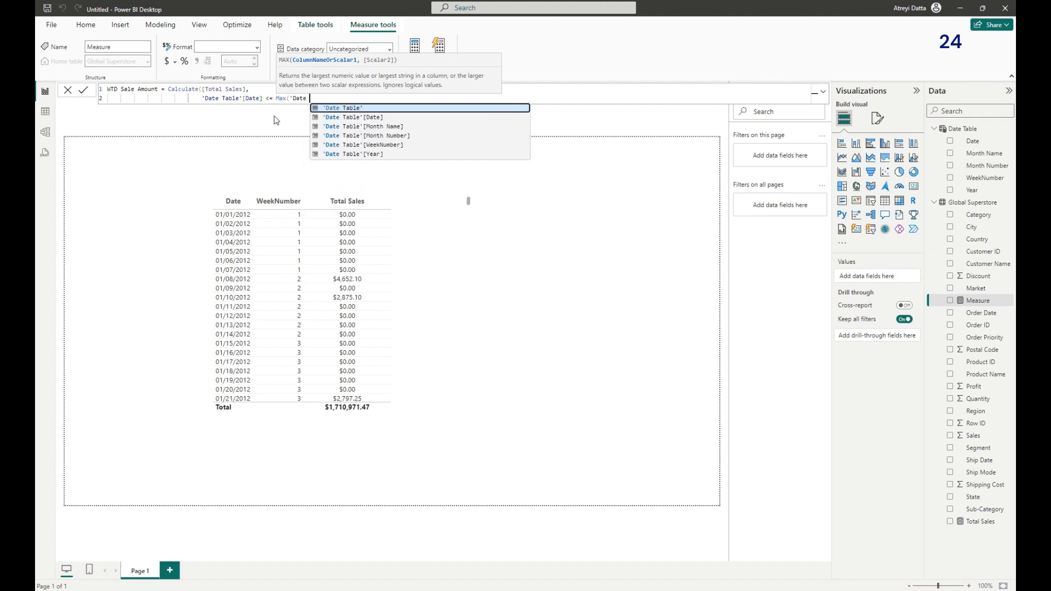
{"action": "type", "text": "Table"}
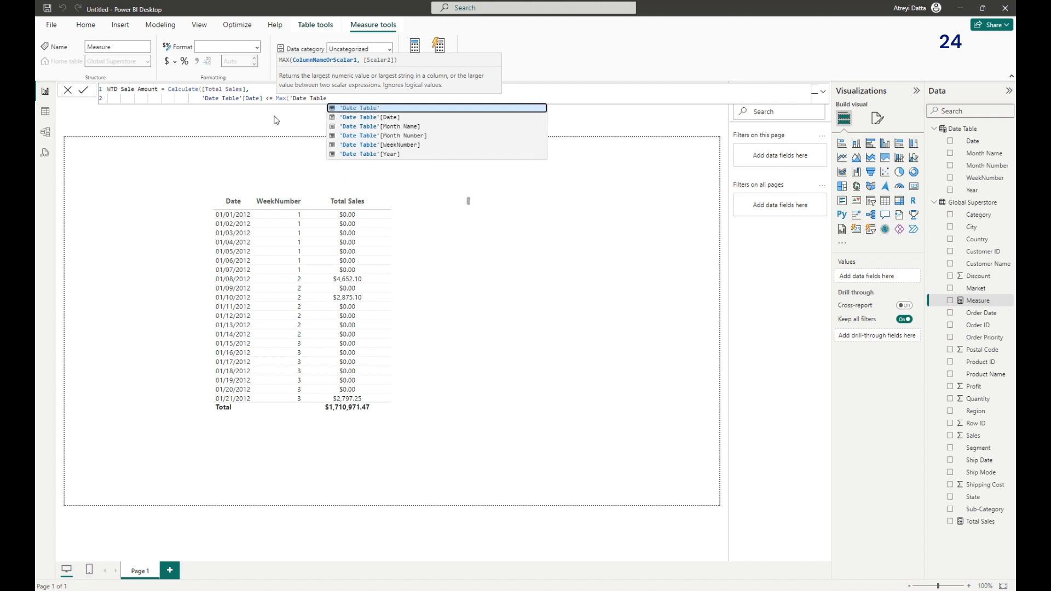
{"action": "type", "text": "'["}
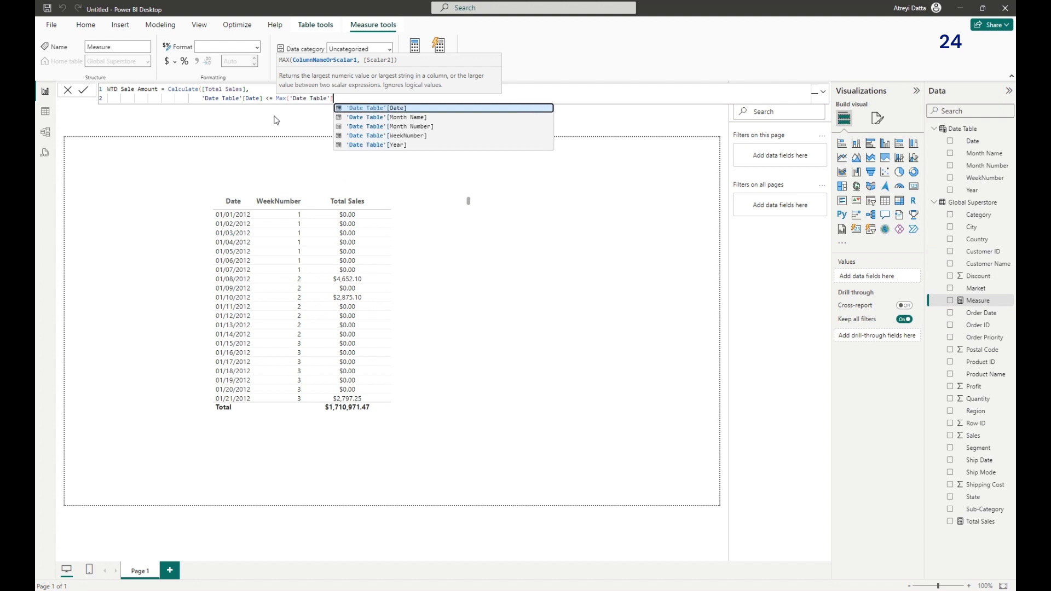
{"action": "left_click", "coordinate": [365, 109]}
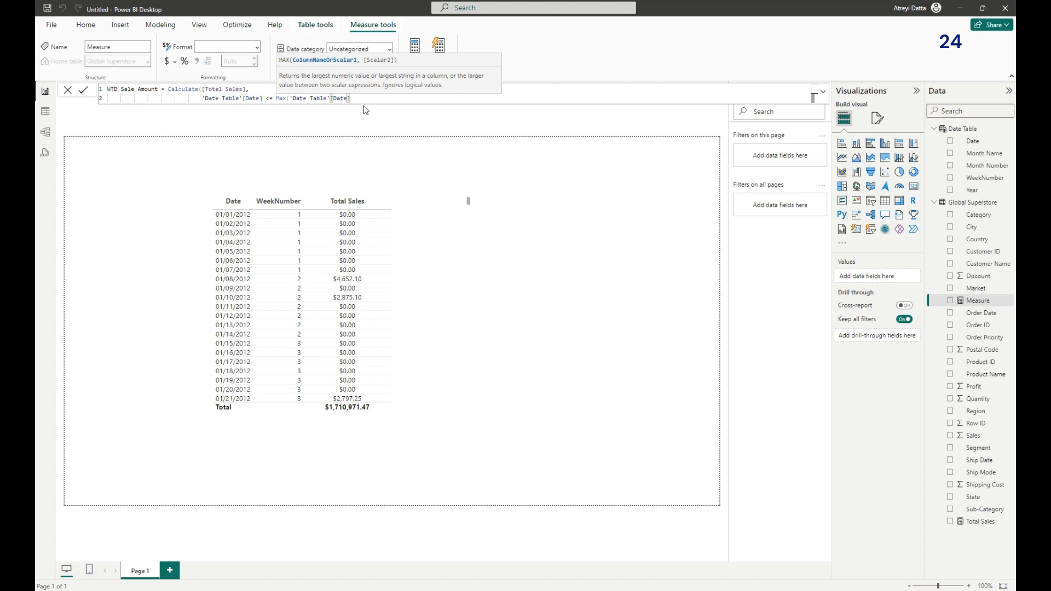
{"action": "type", "text": "),"}
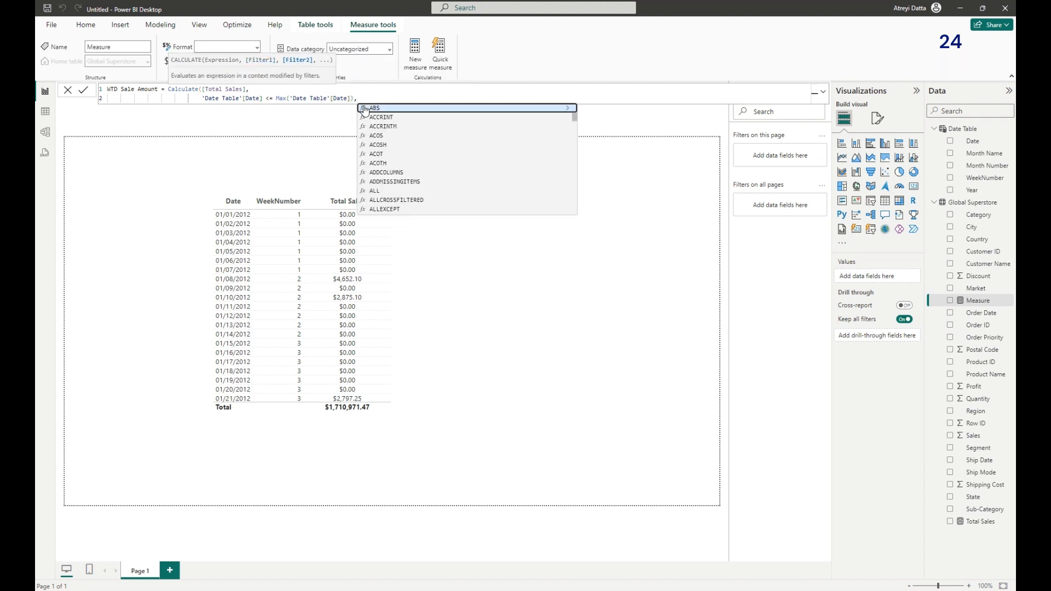
Step: Add the second filter 'Date Table'[WeekNumber] = Max('Date Table'[WeekNumber]) on a third line, close Calculate and commit the measure
{"action": "key", "text": "shift+Return"}
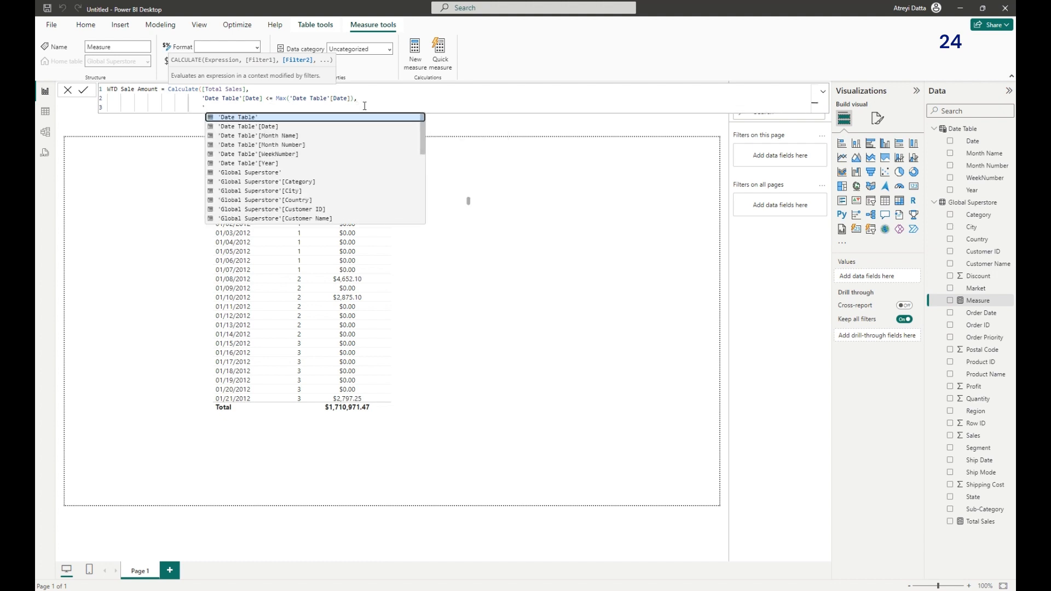
{"action": "type", "text": "'Date Tabl"}
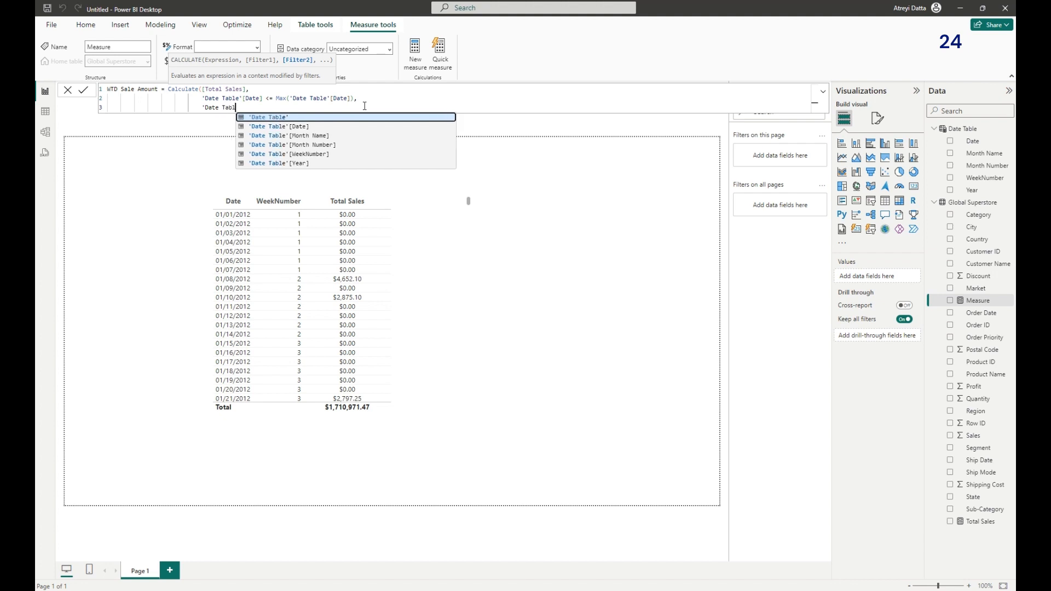
{"action": "type", "text": "e'[WeekNumber"}
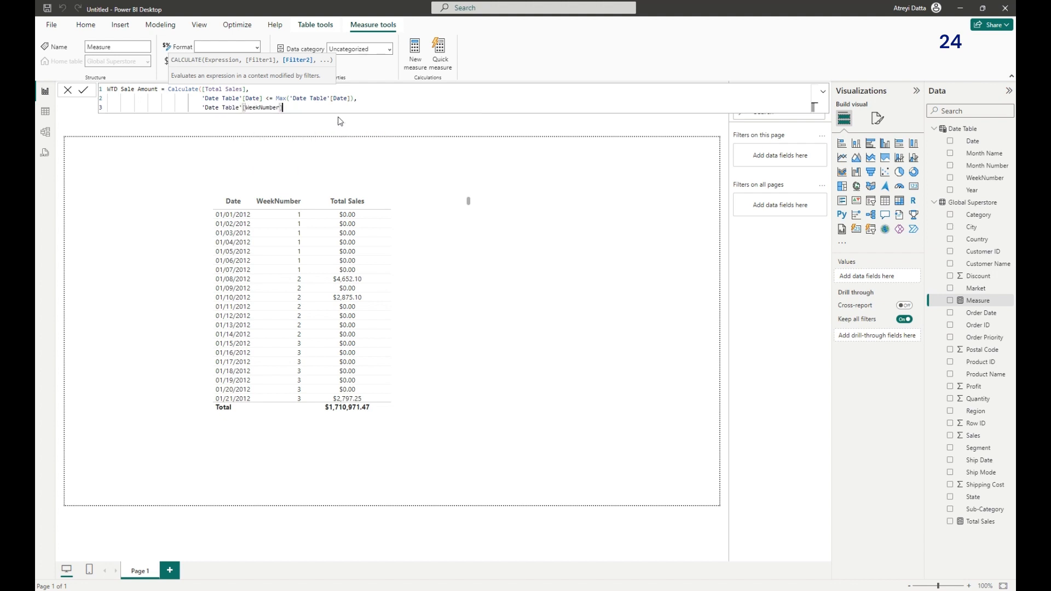
{"action": "left_click", "coordinate": [340, 119]}
{"action": "type", "text": "= Max"}
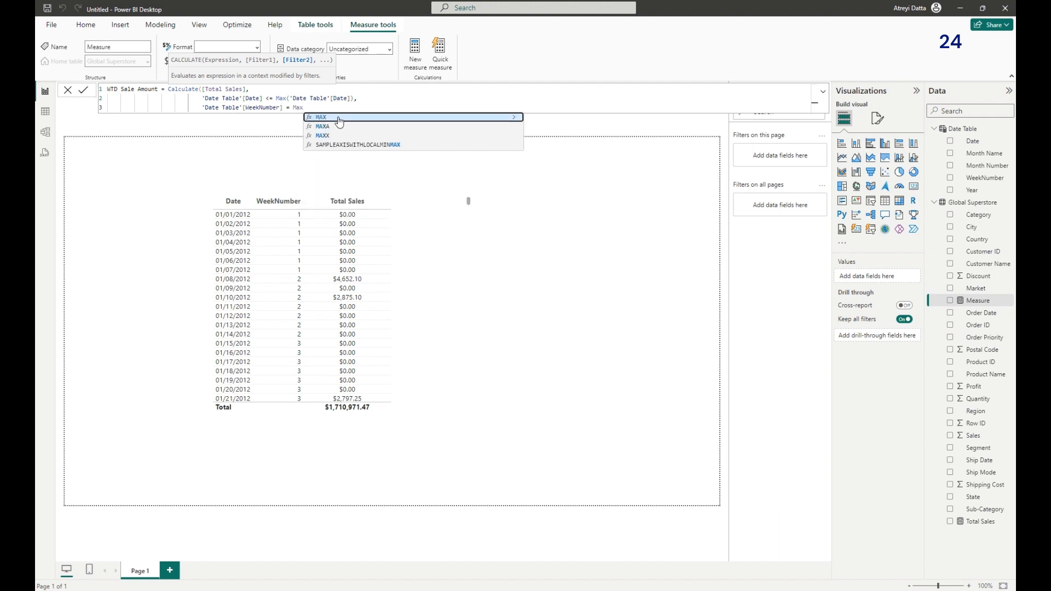
{"action": "type", "text": "("}
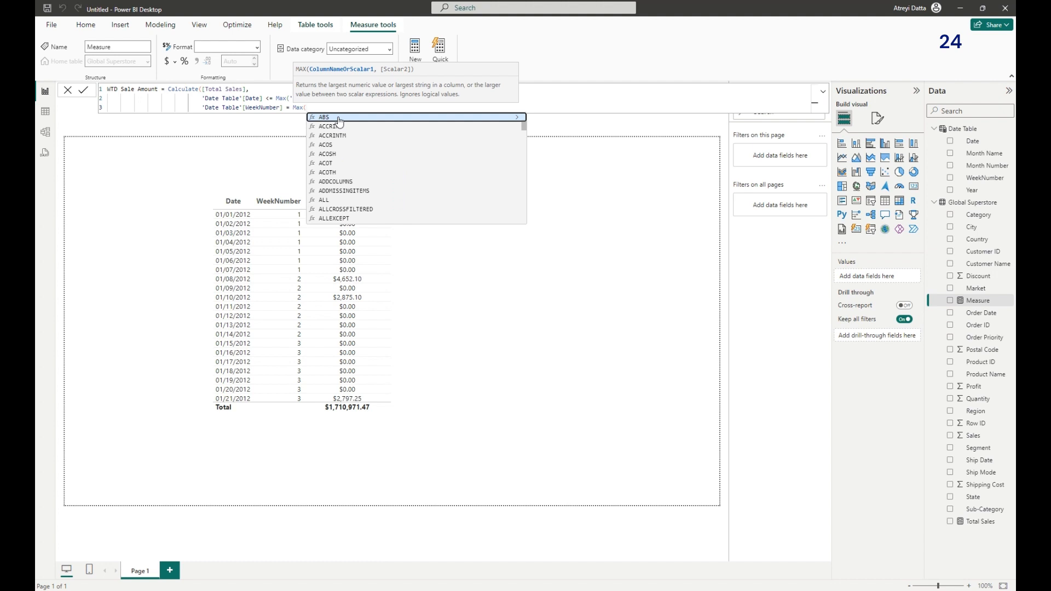
{"action": "type", "text": "'Date"}
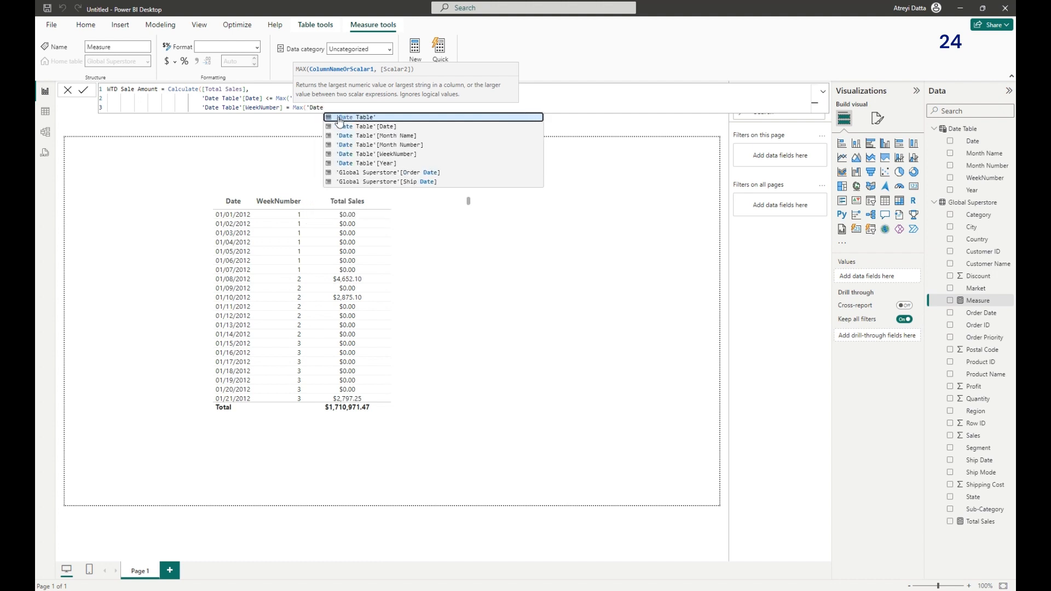
{"action": "left_click", "coordinate": [382, 155]}
{"action": "type", "text": "))"}
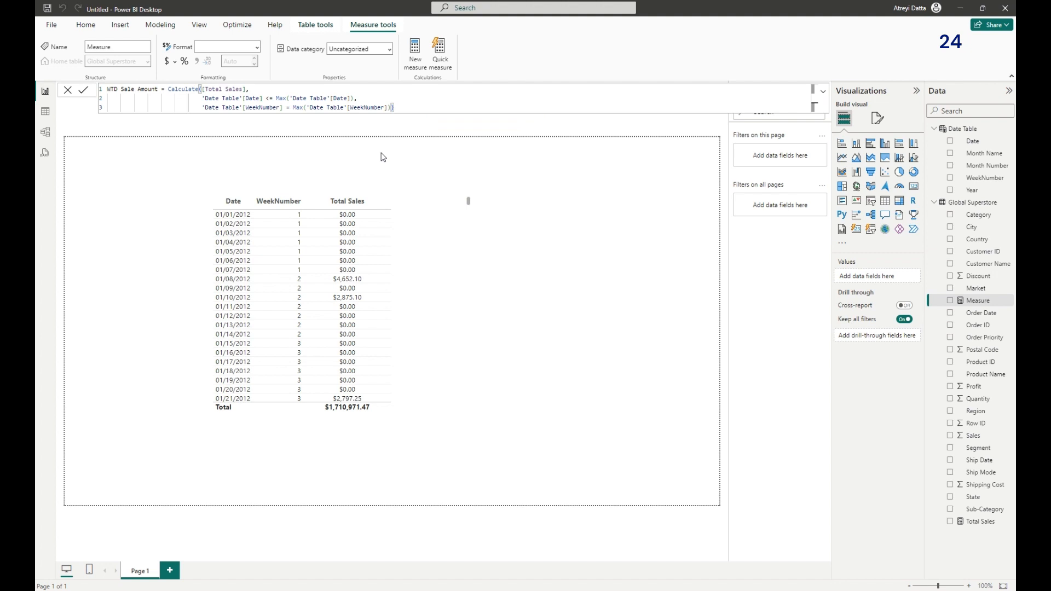
{"action": "key", "text": "Return"}
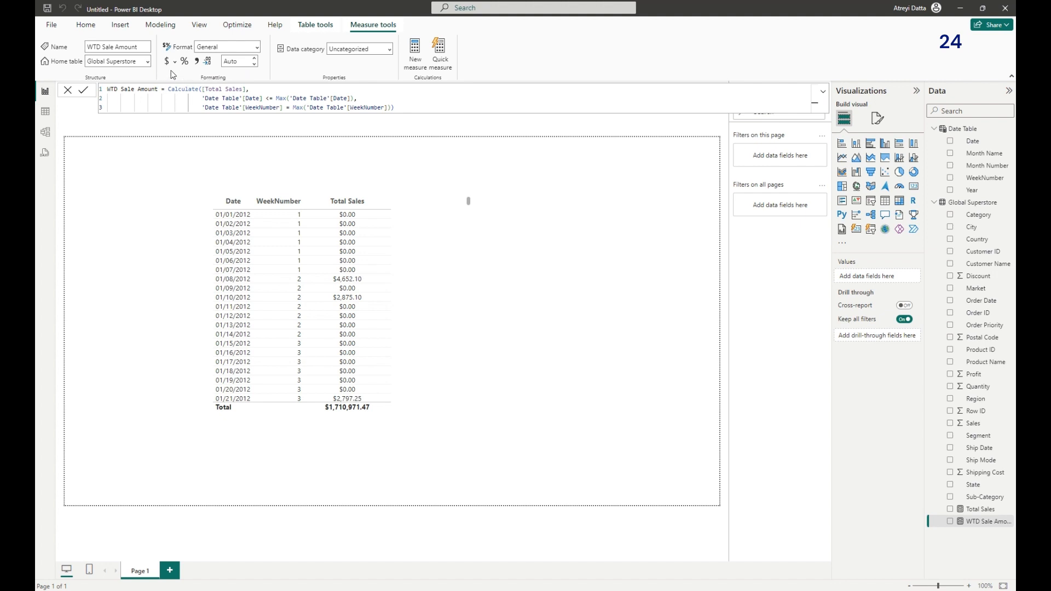
Step: Format WTD Sale Amount as currency with 2 decimal places, and select the table visual
{"action": "left_click", "coordinate": [168, 66]}
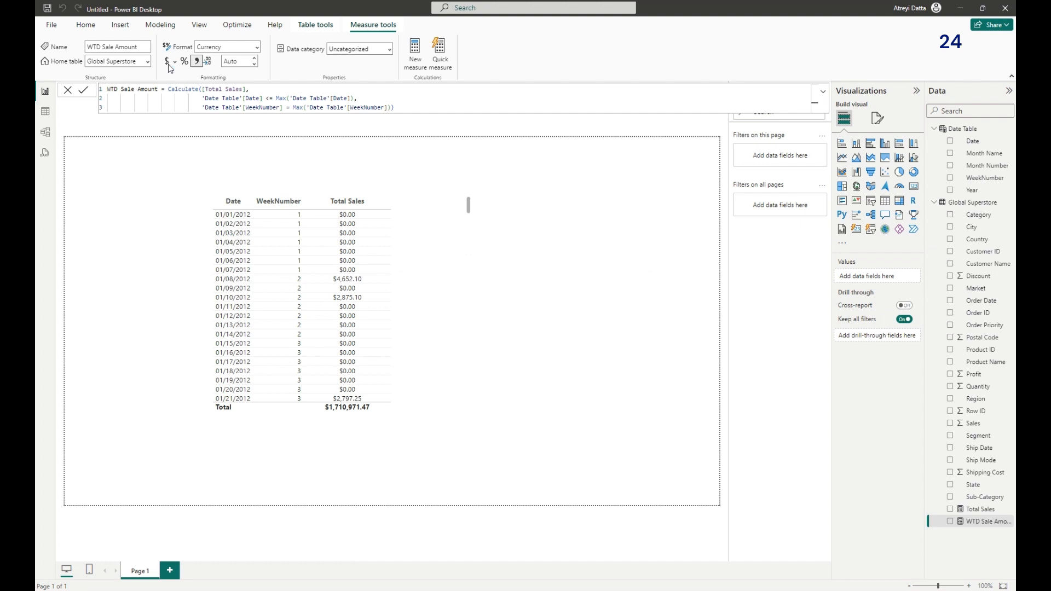
{"action": "left_click", "coordinate": [255, 64]}
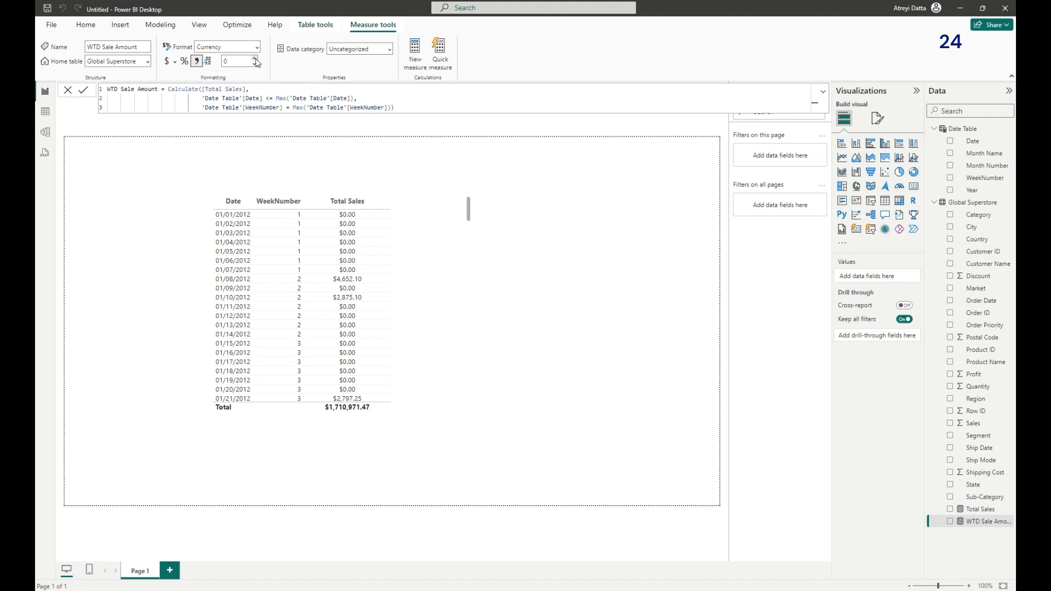
{"action": "left_click", "coordinate": [255, 59]}
{"action": "left_click", "coordinate": [255, 57]}
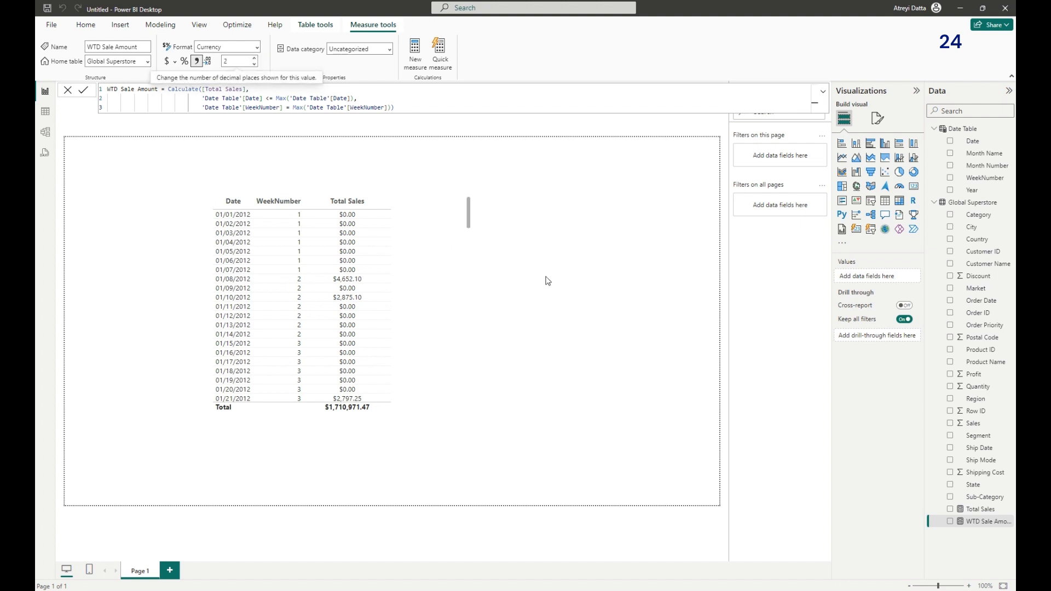
{"action": "left_click", "coordinate": [434, 290]}
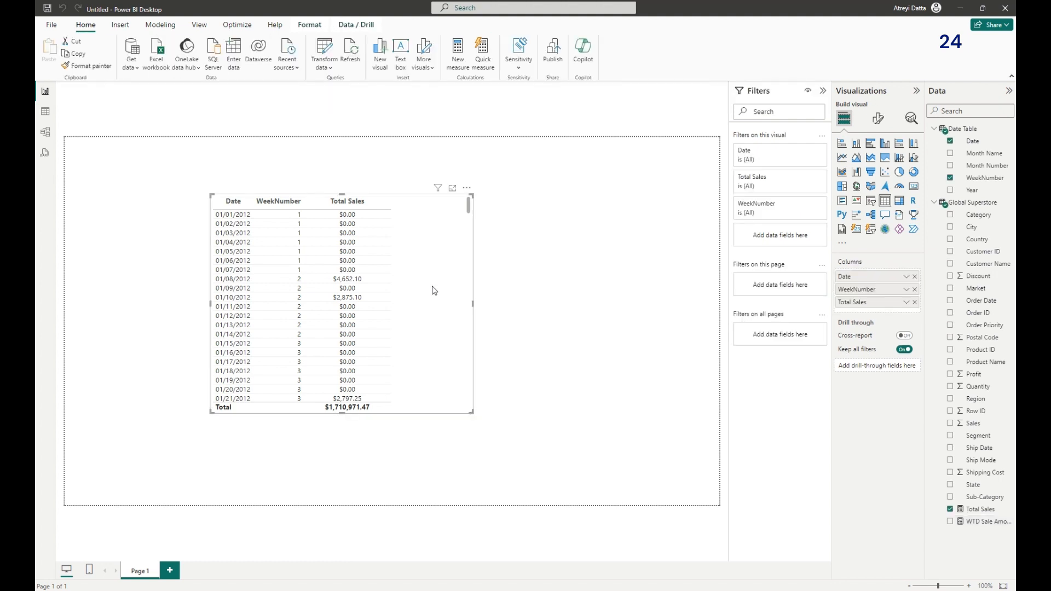
Step: Add the WTD Sale Amount measure as the table's last column and slightly enlarge the table visual
{"action": "left_click_drag", "start_coordinate": [975, 523], "coordinate": [887, 308]}
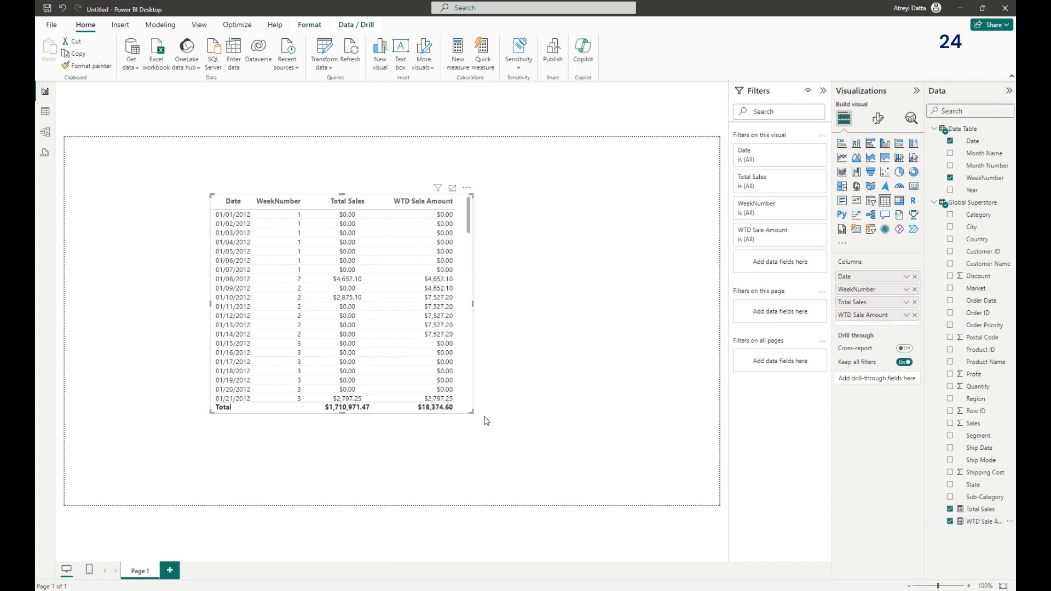
{"action": "left_click_drag", "start_coordinate": [471, 413], "coordinate": [482, 415]}
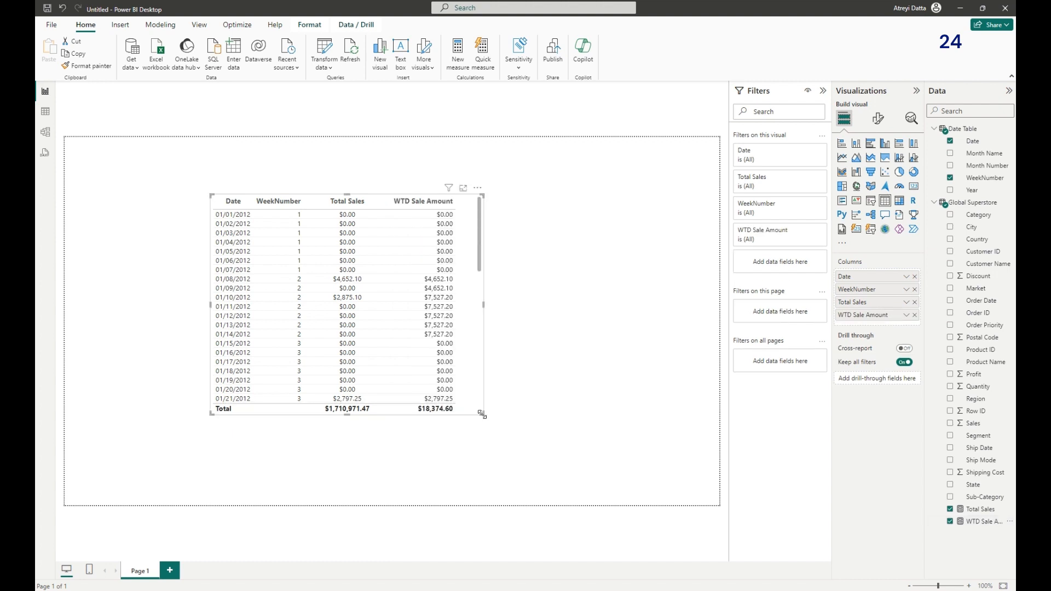
Step: Center-align the table's WTD Sale Amount column, applying the setting to its header, total and values
{"action": "left_click", "coordinate": [876, 119]}
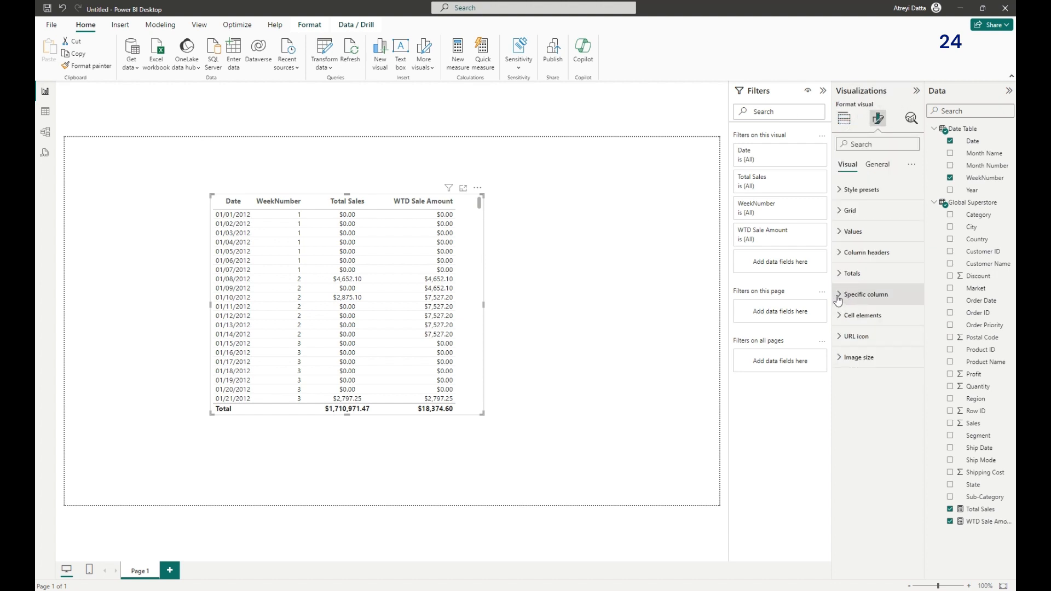
{"action": "left_click", "coordinate": [837, 298]}
{"action": "left_click", "coordinate": [909, 345]}
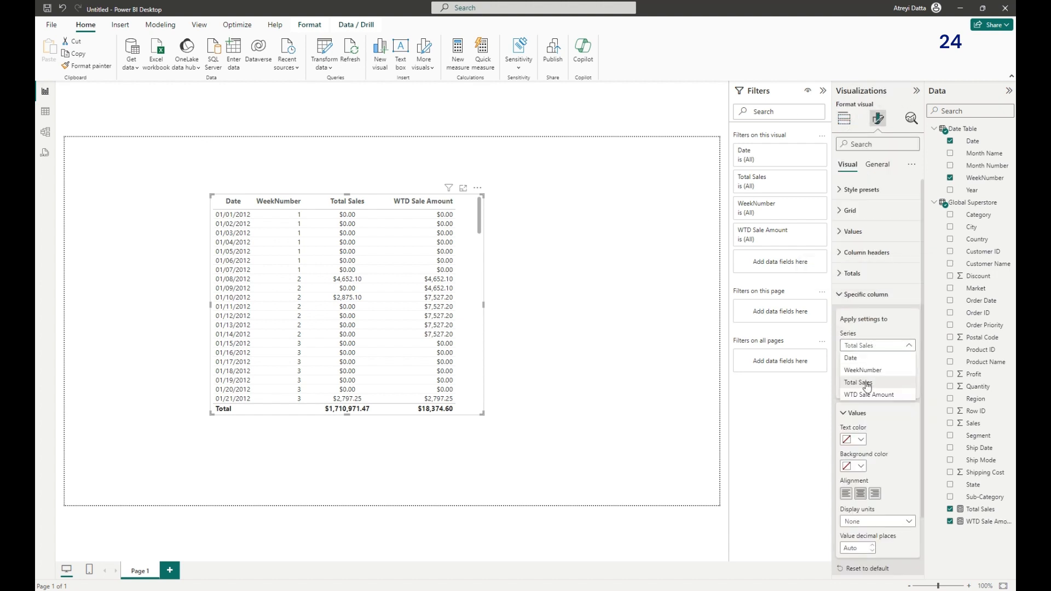
{"action": "left_click", "coordinate": [869, 394]}
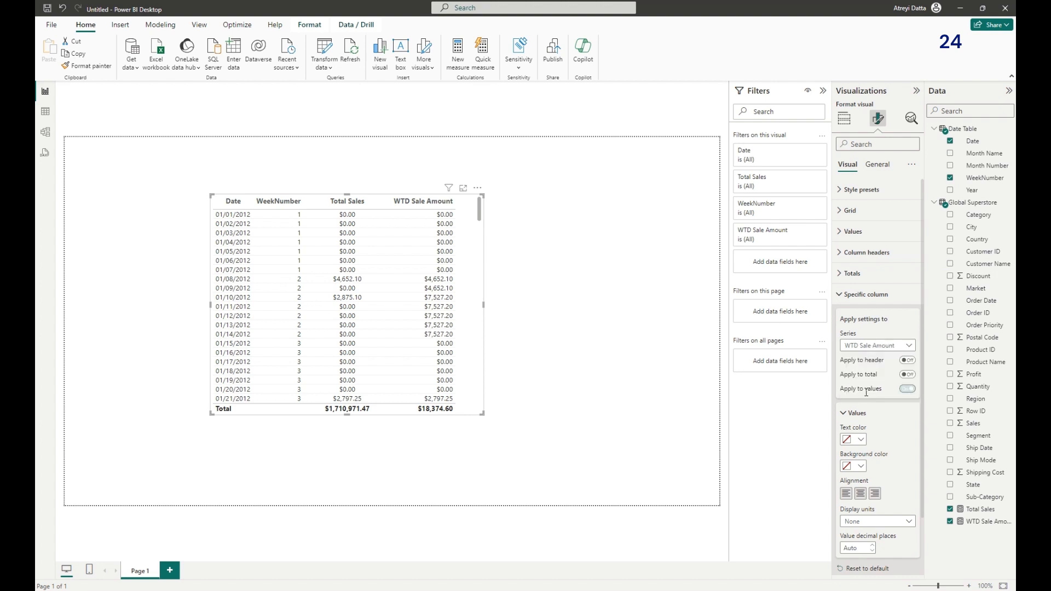
{"action": "left_click", "coordinate": [904, 374]}
{"action": "left_click", "coordinate": [905, 360]}
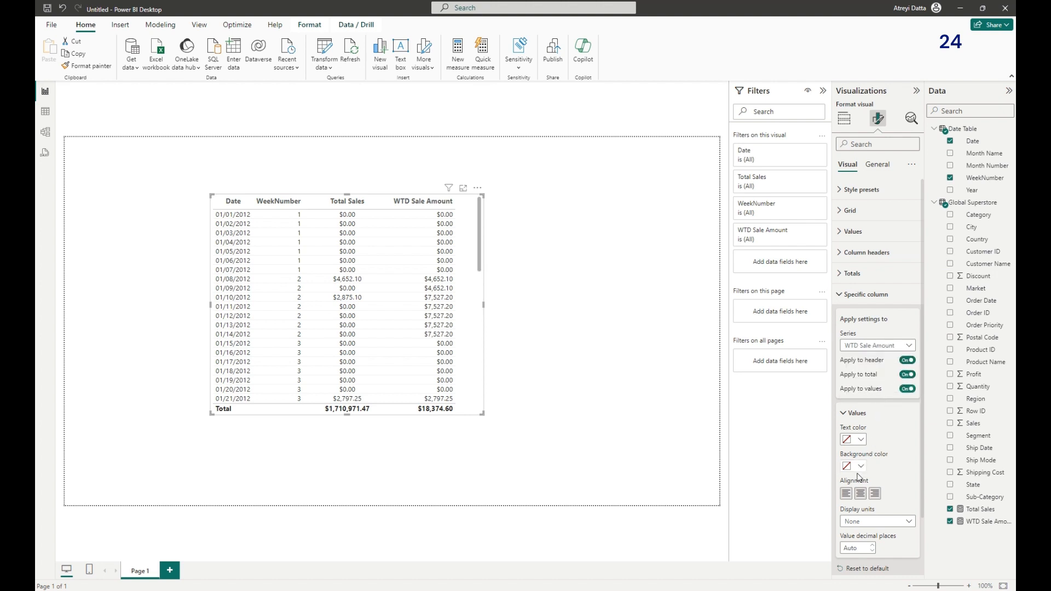
{"action": "left_click", "coordinate": [860, 496]}
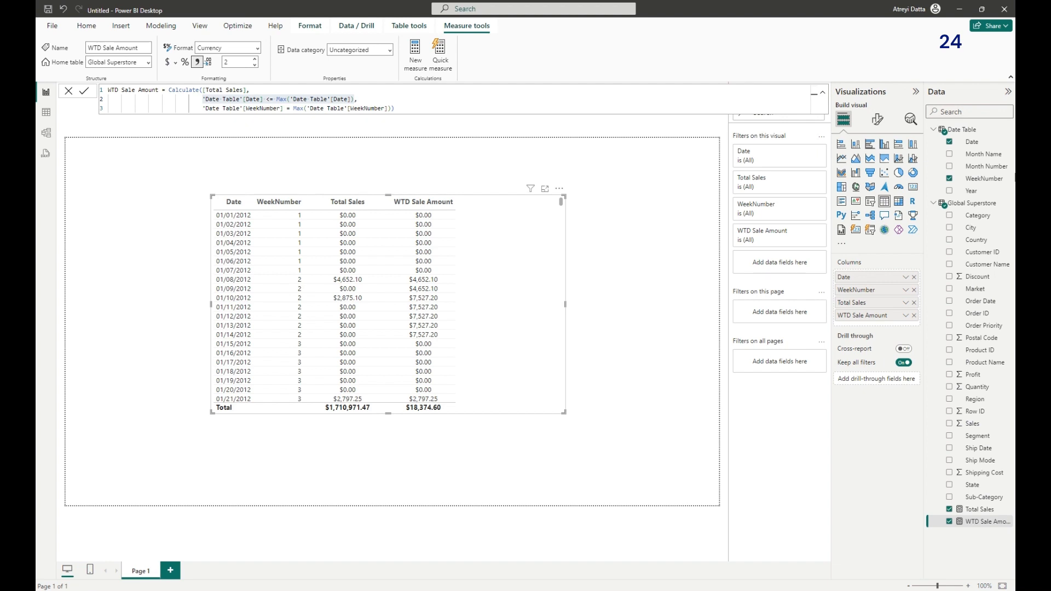
Step: Create a new measure in Date Table with the formula Max Date = Max('Date Table'[Date])
{"action": "right_click", "coordinate": [1009, 135]}
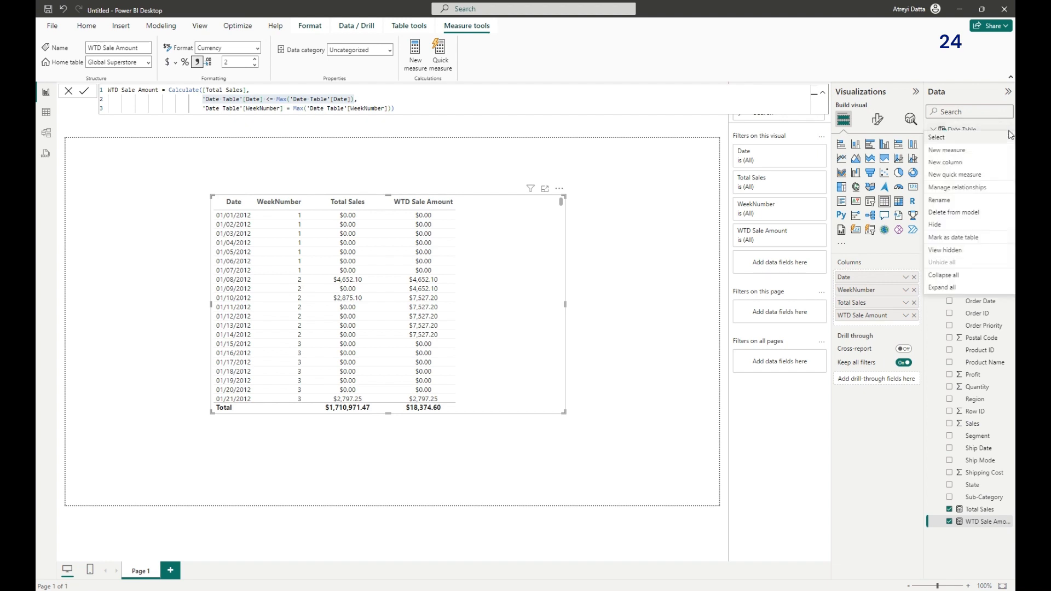
{"action": "left_click", "coordinate": [944, 149]}
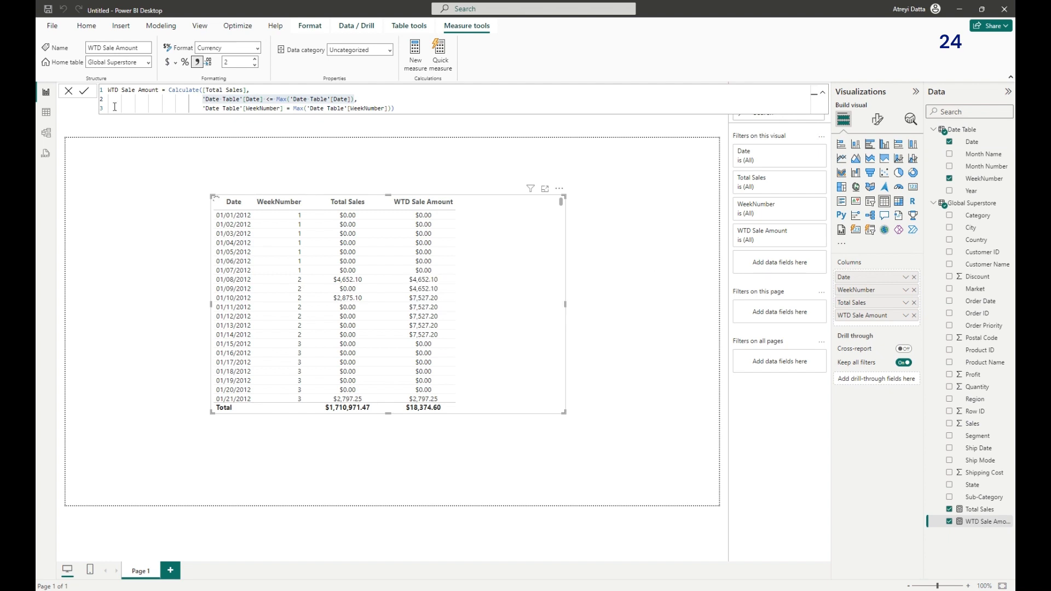
{"action": "type", "text": "Max D"}
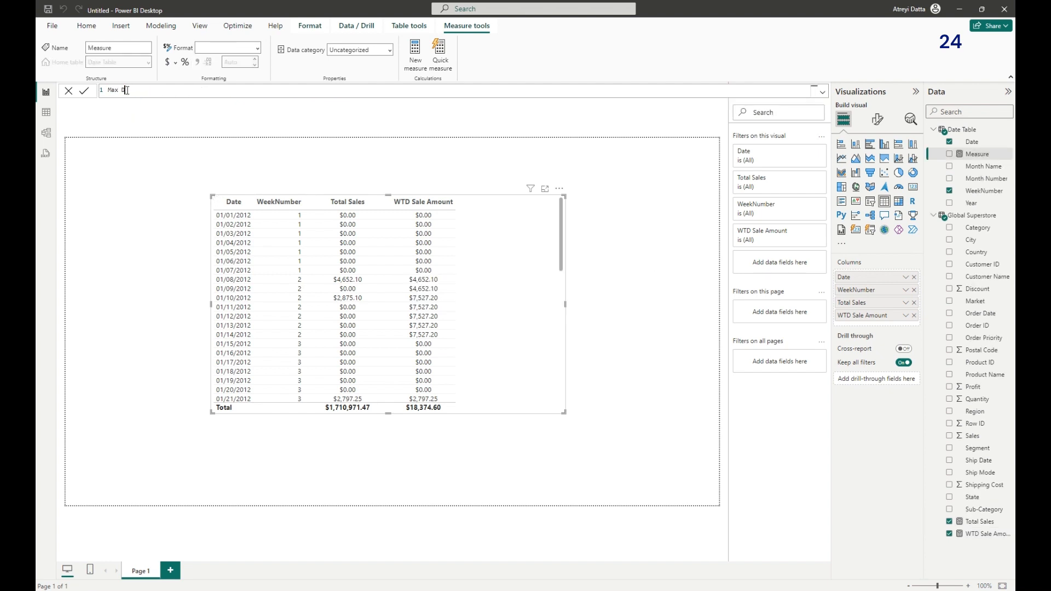
{"action": "type", "text": "ate = Max("}
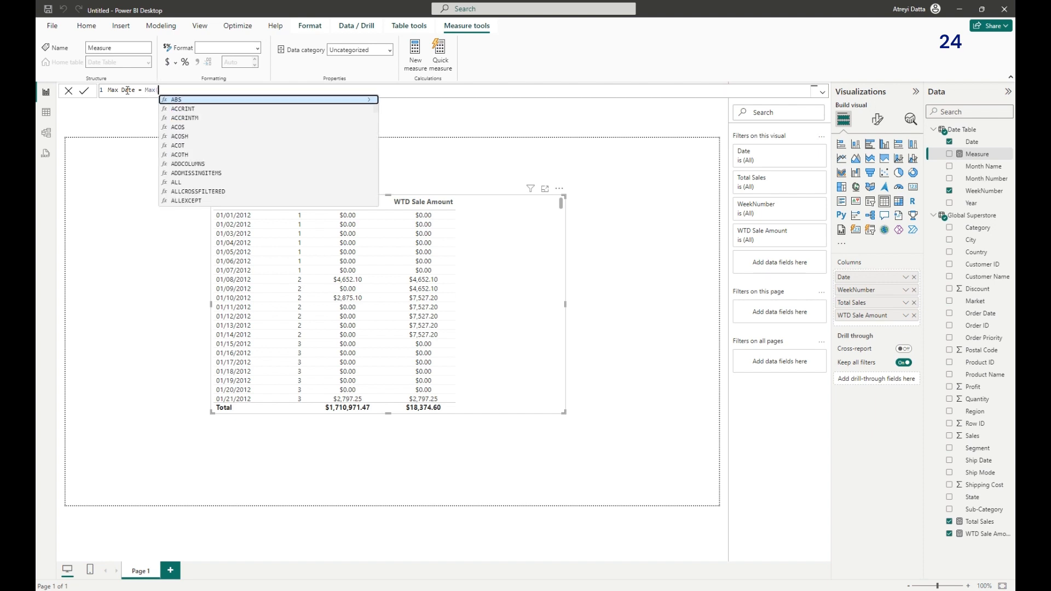
{"action": "type", "text": "'Date"}
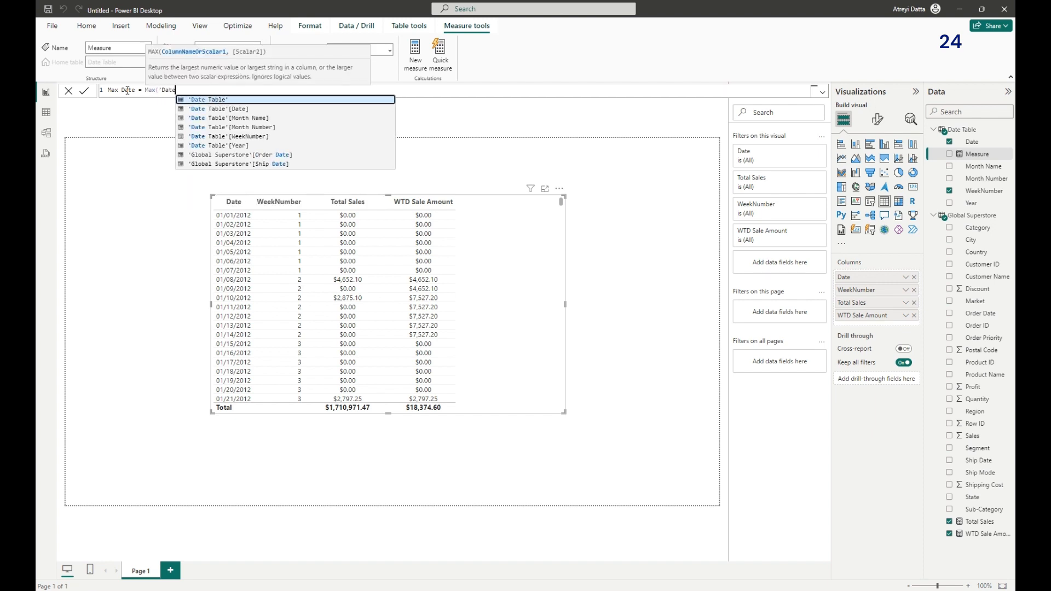
{"action": "left_click", "coordinate": [203, 109]}
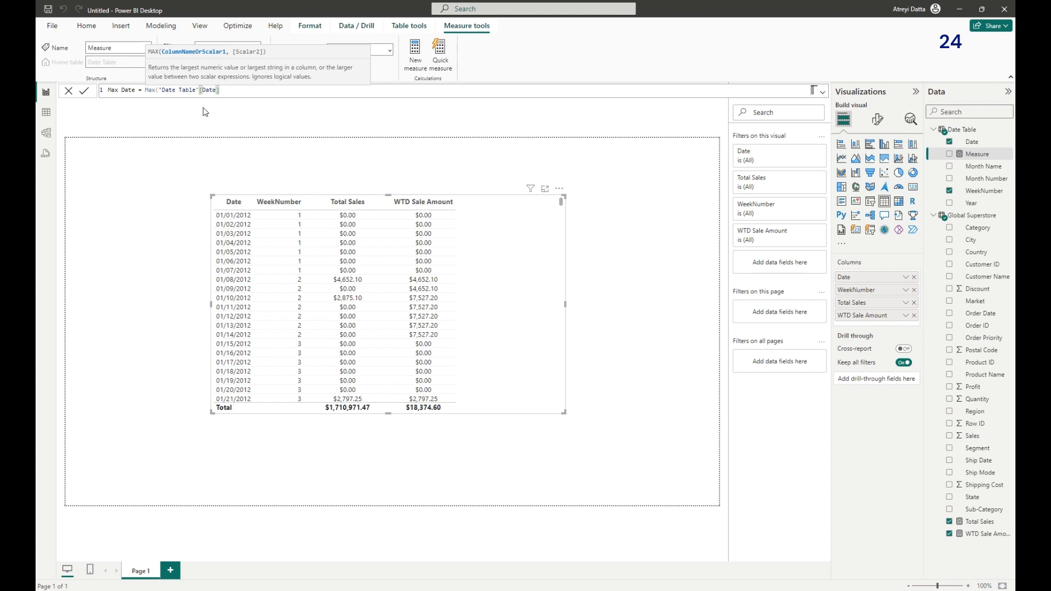
{"action": "type", "text": ")"}
{"action": "key", "text": "Return"}
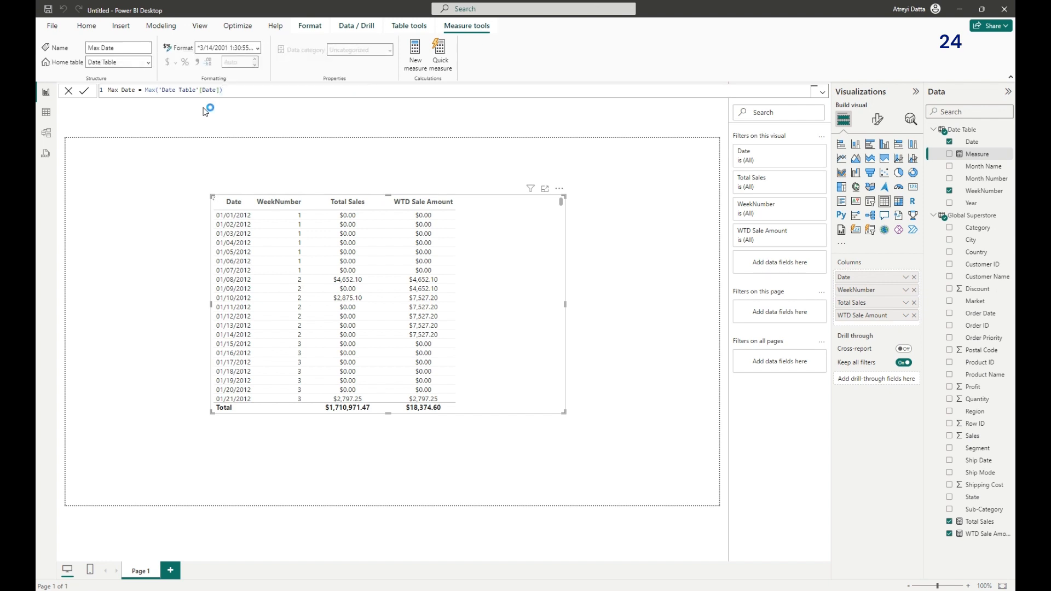
Step: Format the Max Date measure as mm/dd/yy and add it to the table visual after WTD Sale Amount
{"action": "left_click", "coordinate": [258, 49]}
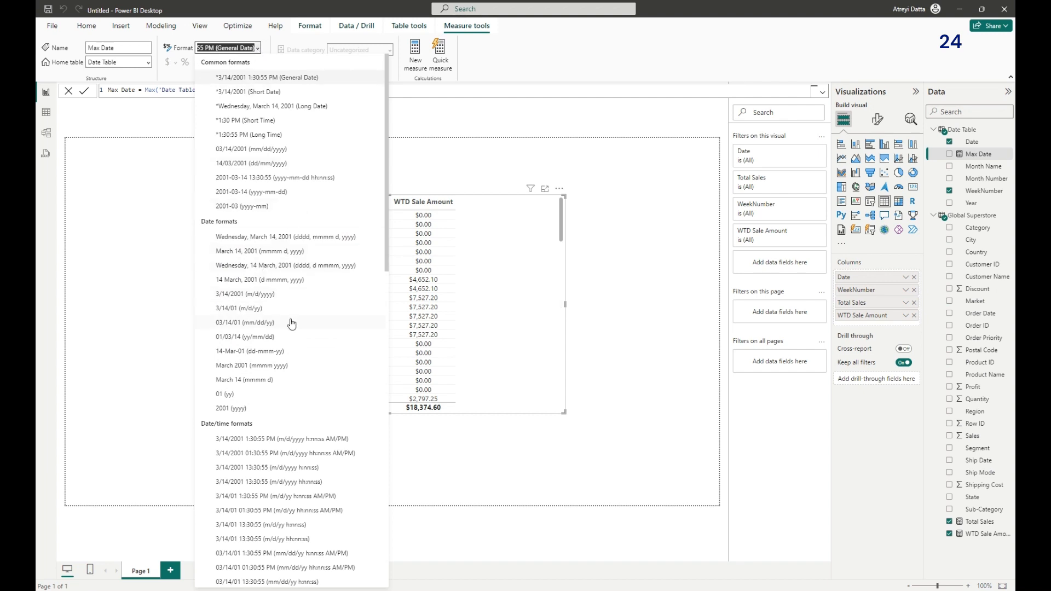
{"action": "left_click", "coordinate": [261, 323]}
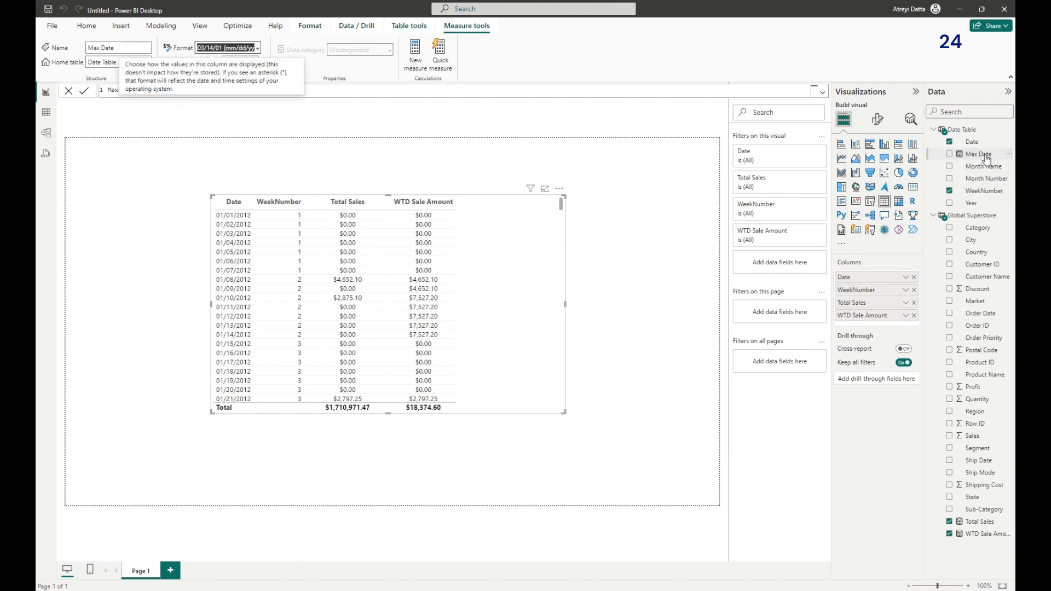
{"action": "left_click_drag", "start_coordinate": [986, 159], "coordinate": [907, 324]}
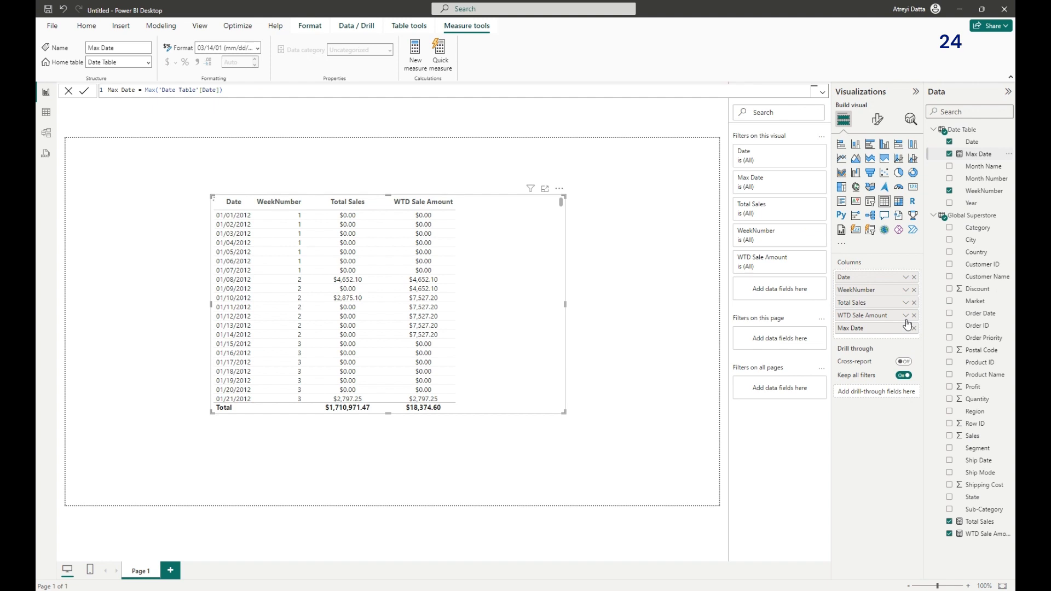